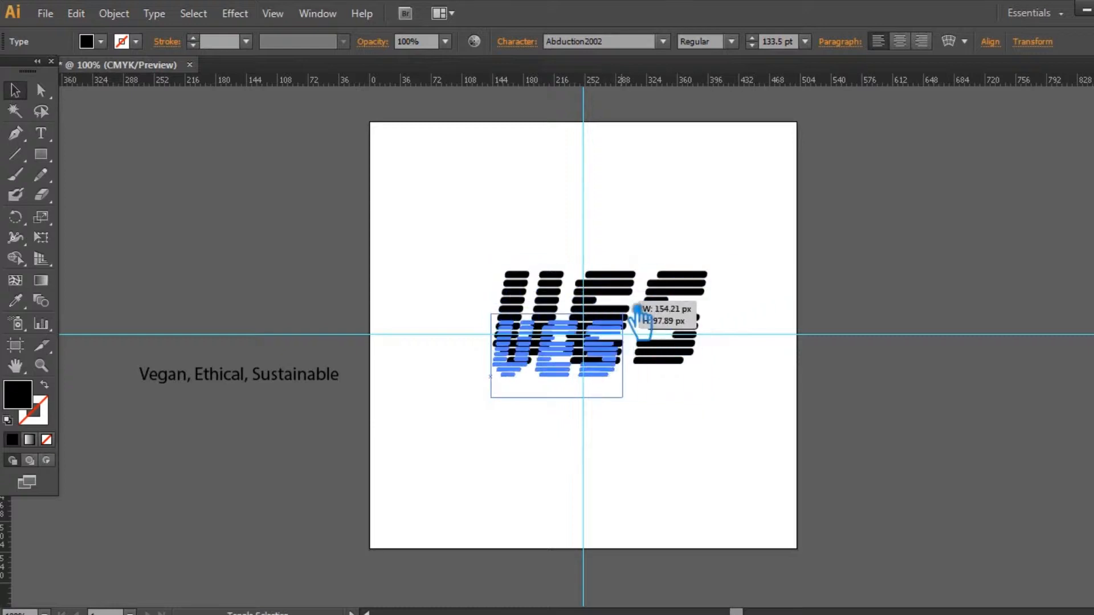
Scale the VES lettering down and place the "Vegan, Ethical, Sustainable" tagline beneath it
drag(289, 380, 636, 349)
click(669, 372)
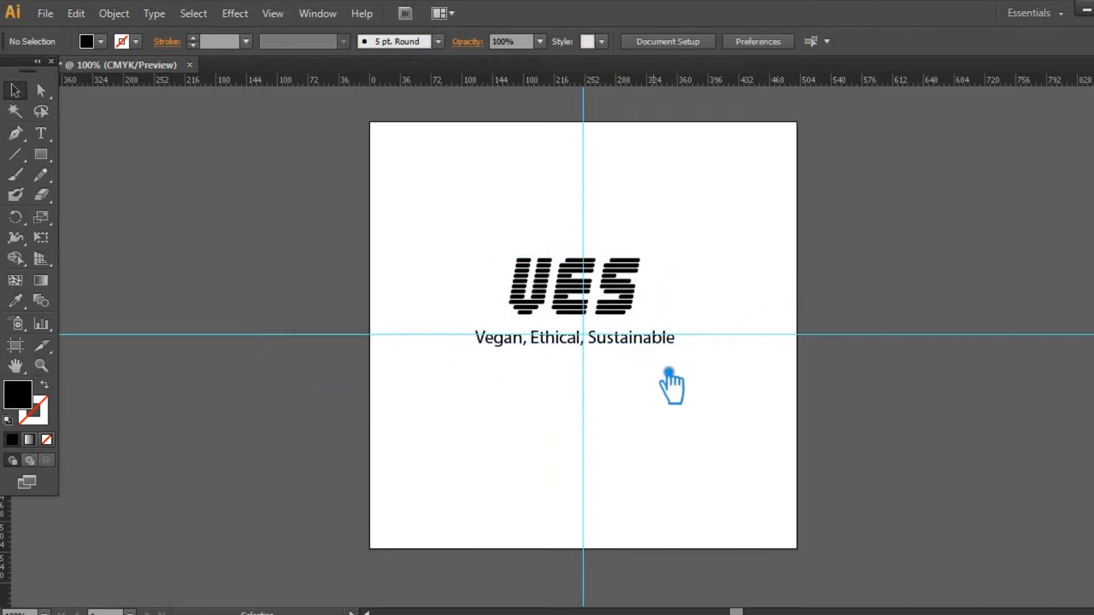
Try the NeoRetroDraw font on the tagline and undo the font change
click(632, 342)
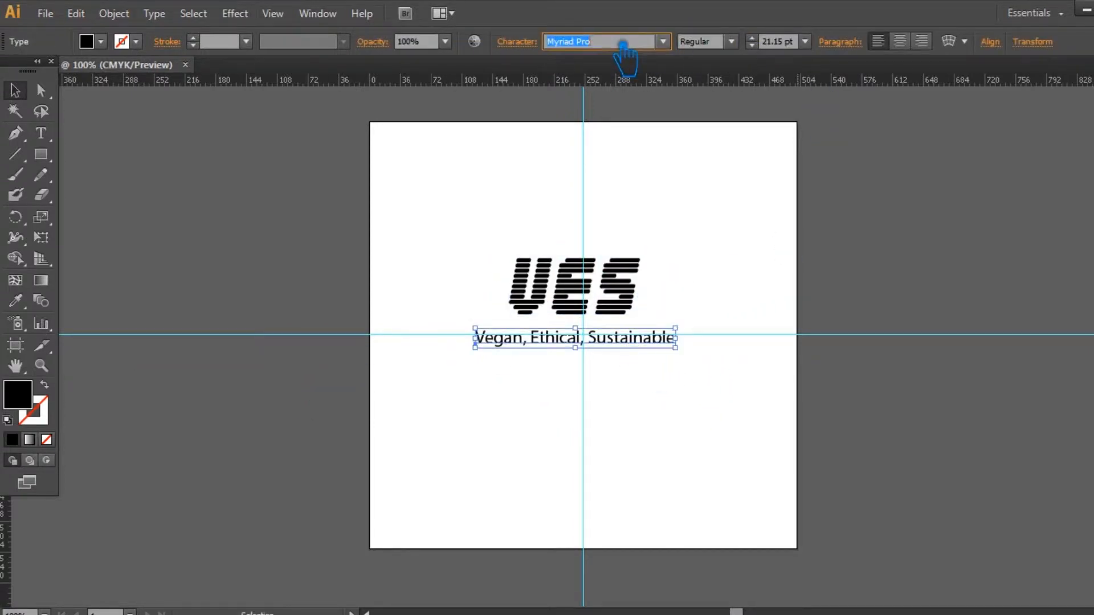
text(NeoRetroDraw)
click(663, 41)
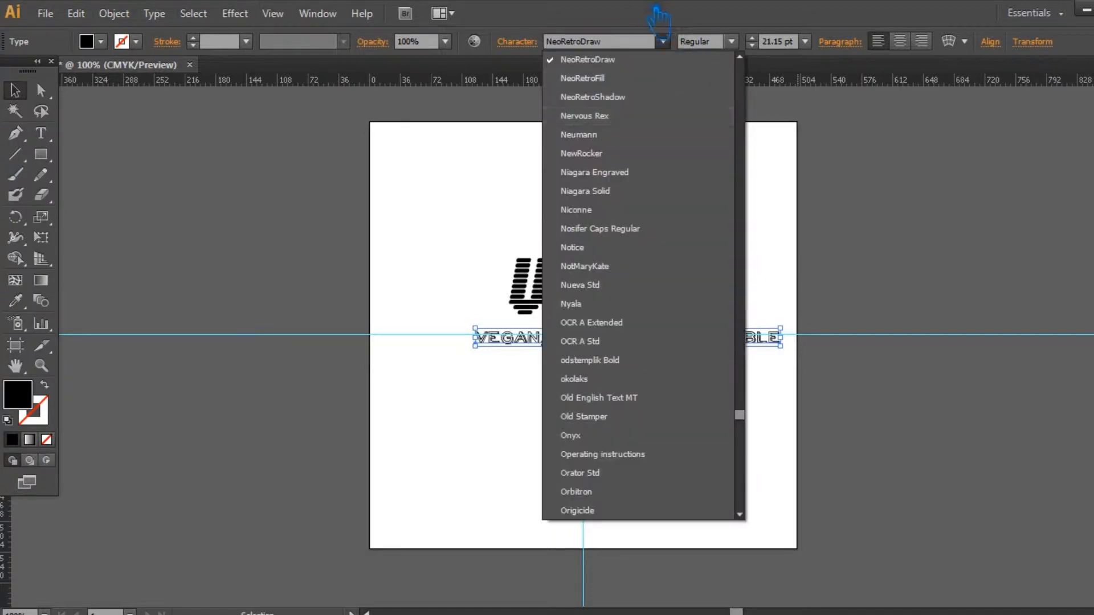
click(592, 9)
click(770, 270)
key(ctrl+z)
click(722, 341)
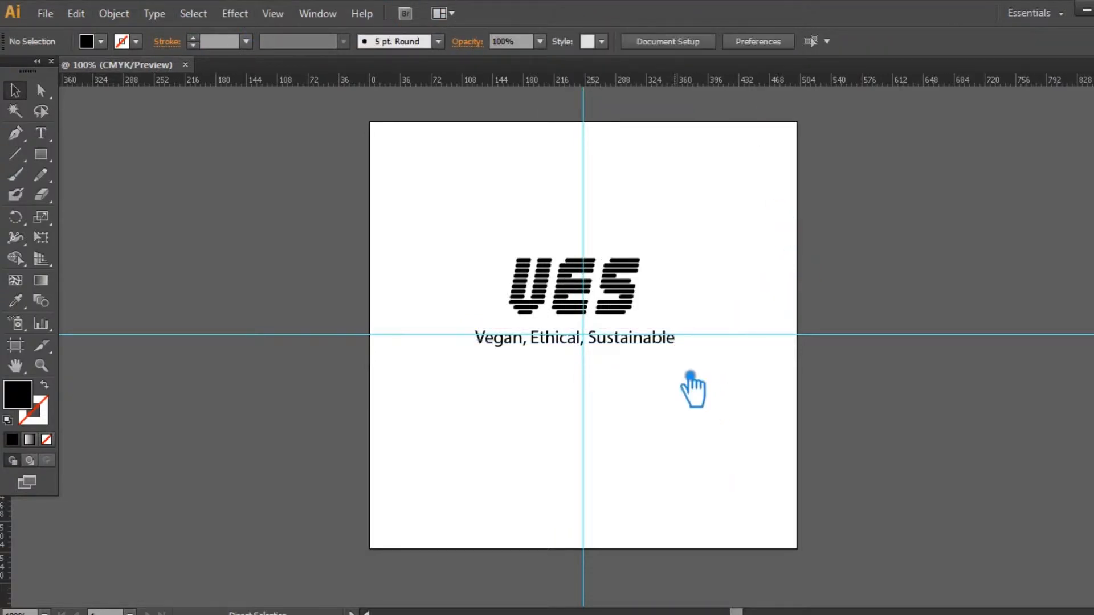
Convert the tagline to all caps
key(ctrl+plus)
key(ctrl+plus)
drag(674, 333, 680, 472)
click(680, 472)
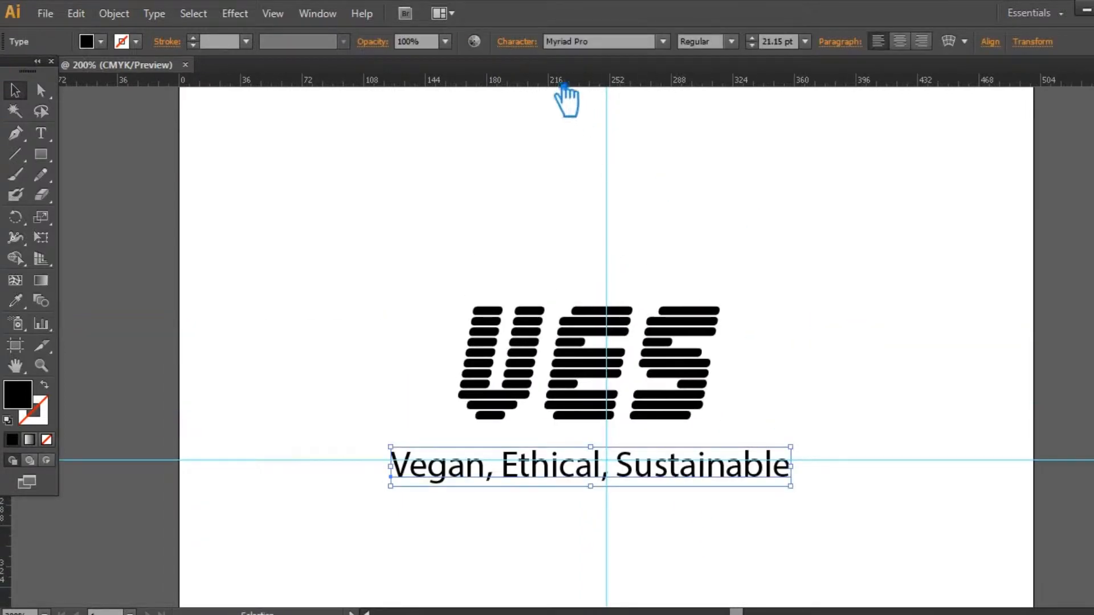
click(524, 44)
click(354, 219)
click(652, 65)
Set the tagline's font style to Italic and move it up directly beneath the VES letters
click(732, 43)
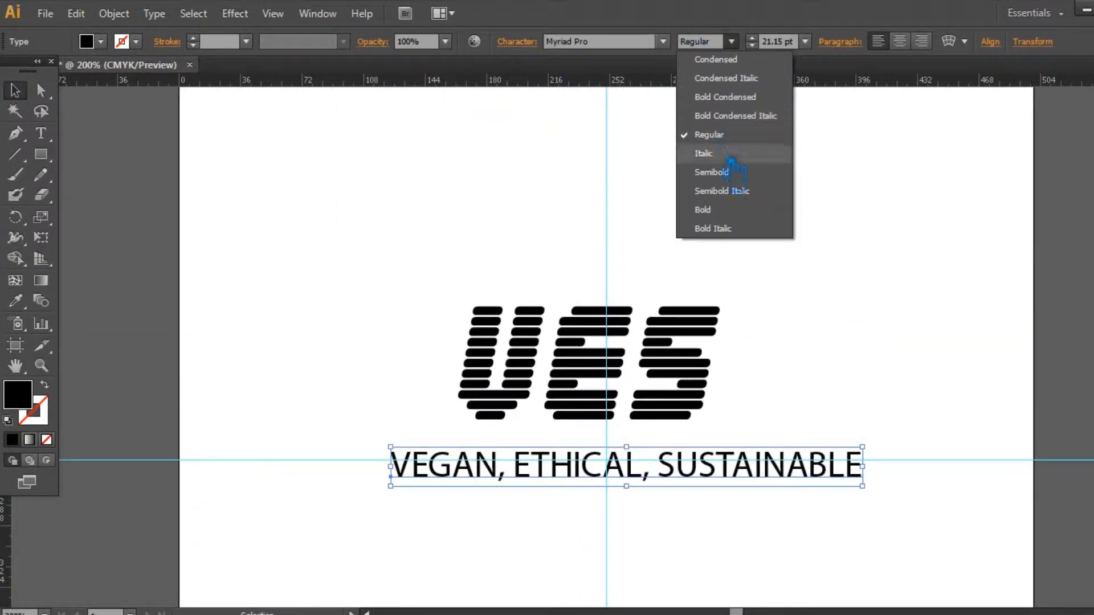
click(726, 153)
click(734, 285)
drag(725, 459, 725, 439)
click(746, 399)
click(750, 443)
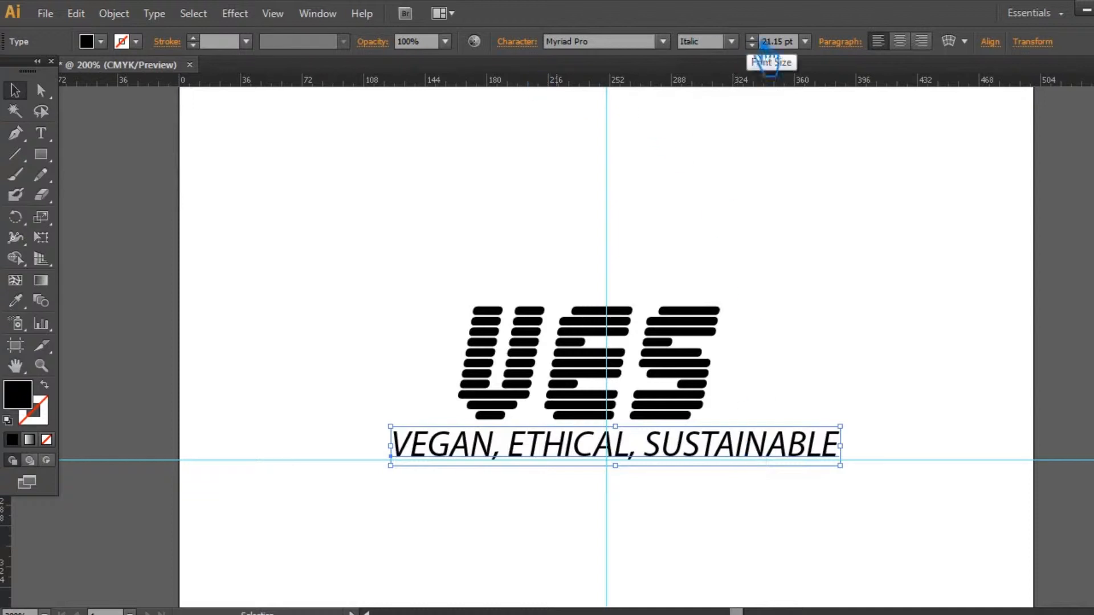
Return the tagline to the Regular style and try the Abang and Abraham Stamp Stamp fonts on it
click(732, 41)
click(689, 141)
click(662, 44)
scroll(718, 228, up, 10)
click(691, 80)
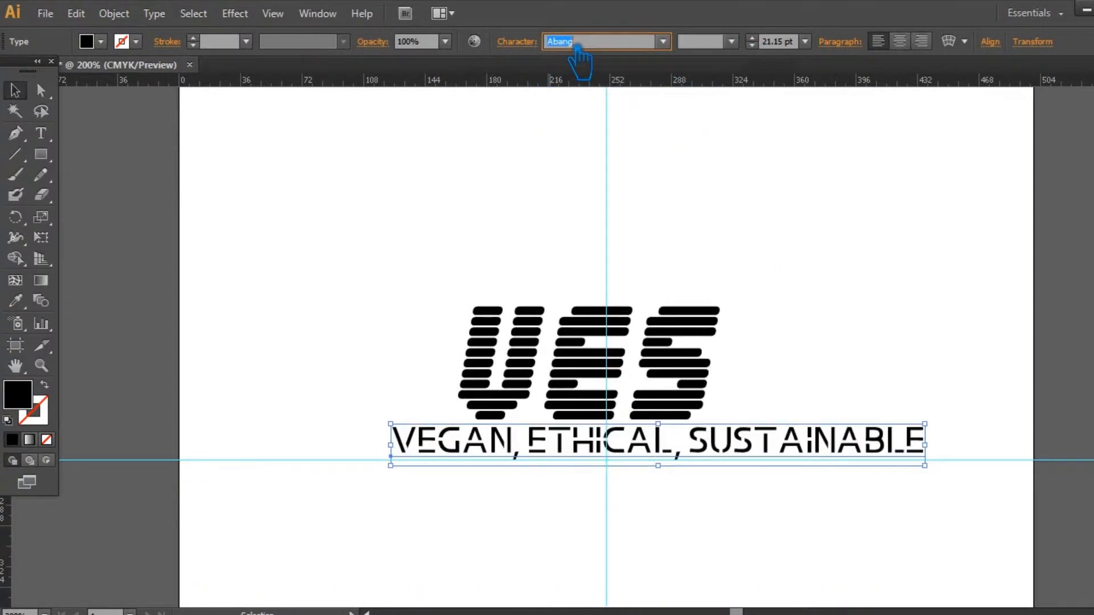
key(Down)
key(Down)
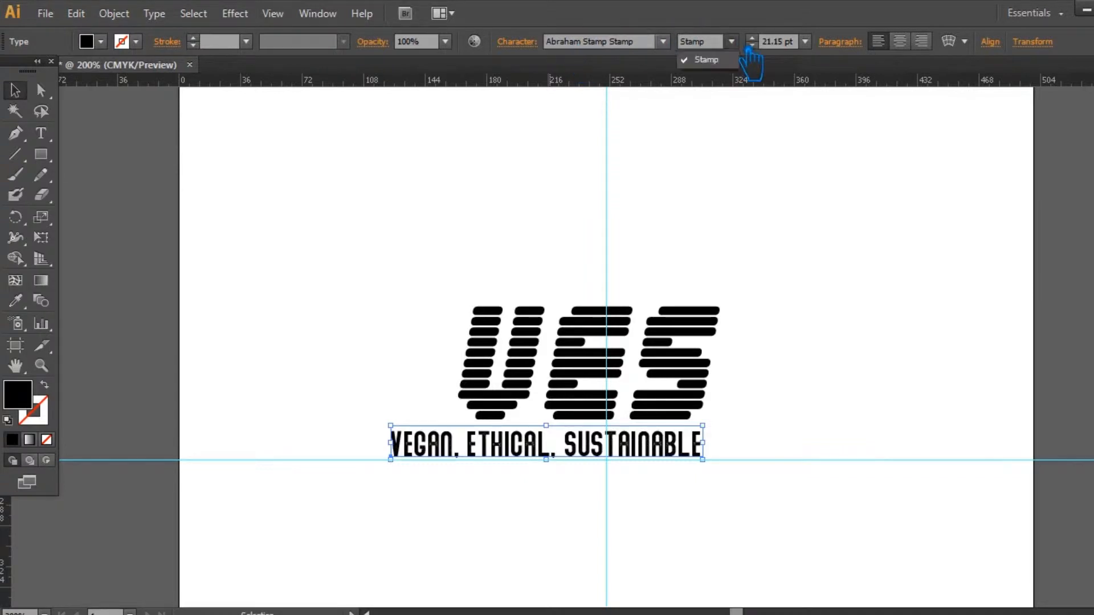
Try further fonts on the tagline, up to ABRICOS 7
click(523, 44)
click(572, 9)
key(Down)
key(Down)
key(Down)
key(Down)
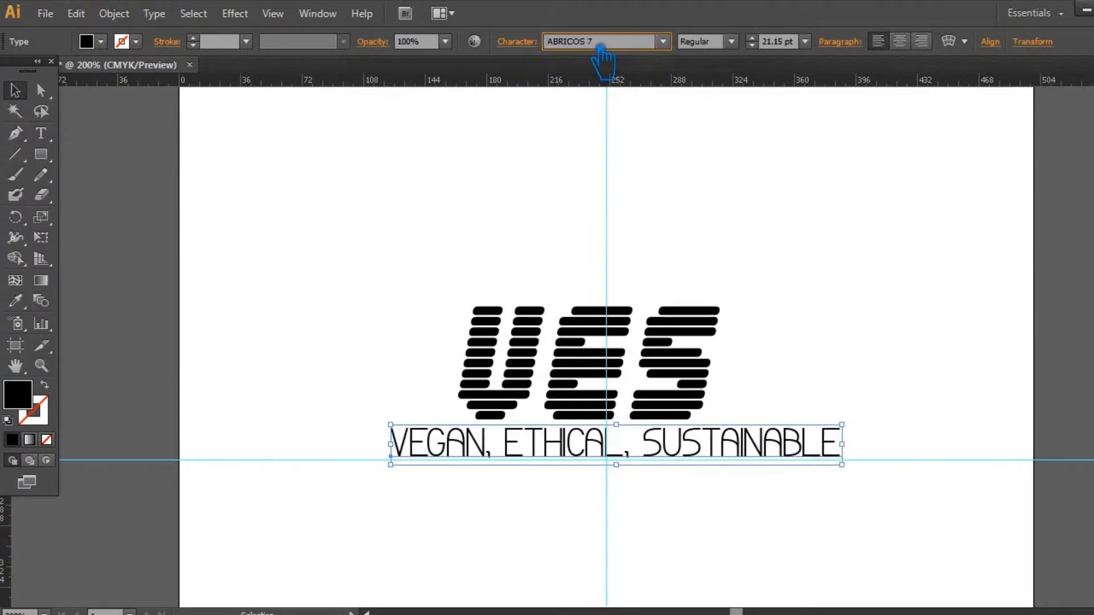
Set the tagline in AC Big Serif at 10 pt and center it beneath the VES letters
click(752, 46)
click(752, 46)
click(753, 45)
click(753, 45)
click(752, 45)
click(752, 46)
click(752, 46)
click(752, 46)
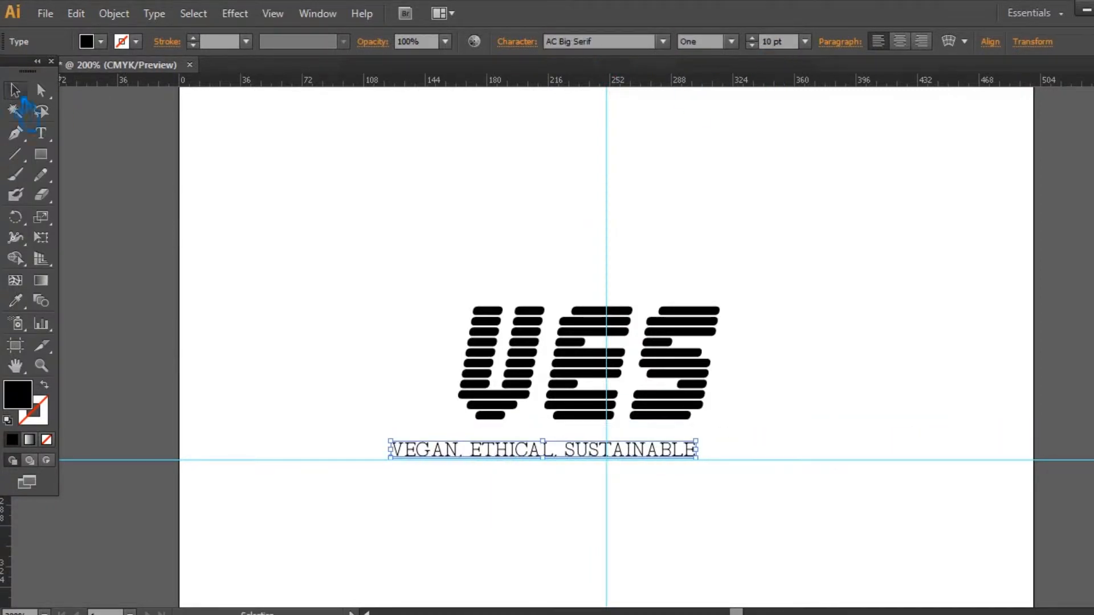
click(515, 170)
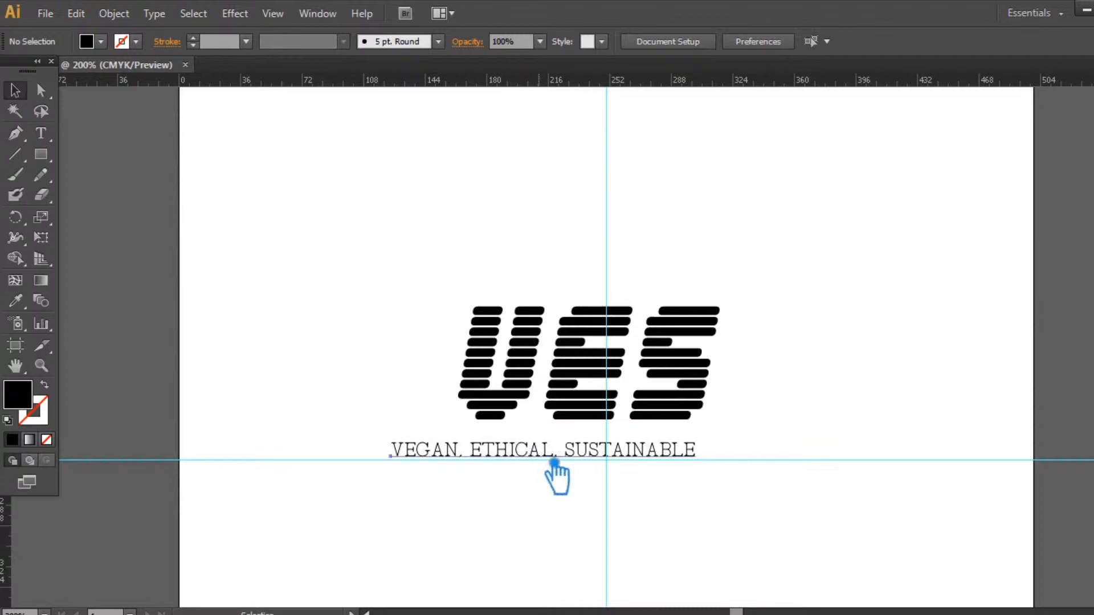
drag(554, 462, 592, 451)
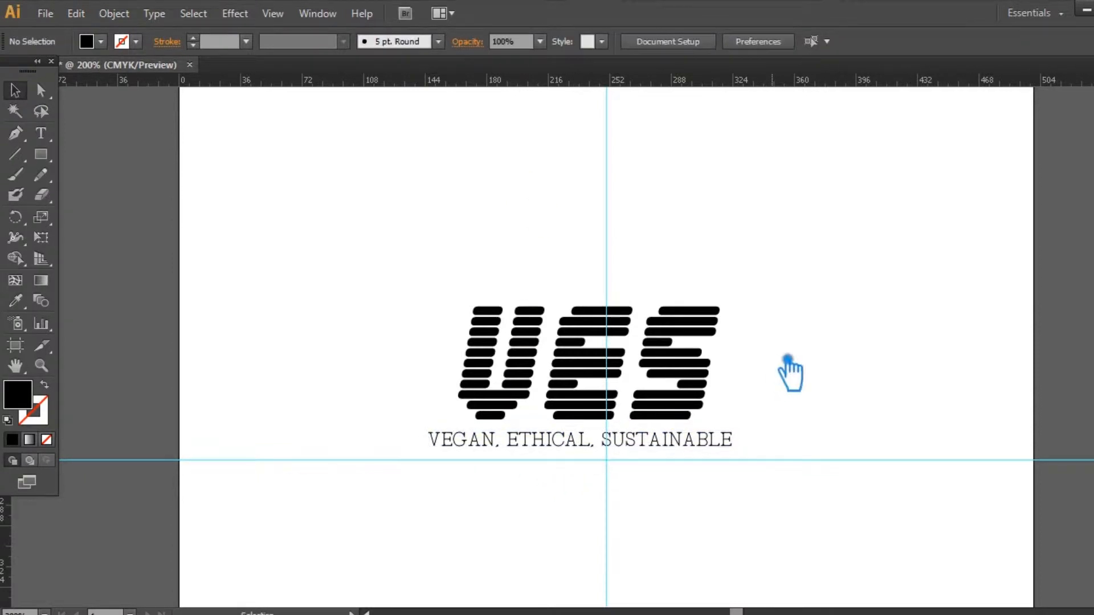
Convert the VES text to outlines and ungroup it into separate letters
click(698, 354)
key(ctrl+shift+o)
right_click(687, 329)
click(732, 428)
click(804, 393)
Nudge the E left until it overlaps the right stem of the V
click(614, 364)
key(Left)
key(Left)
key(Left)
key(Left)
key(Left)
key(Left)
key(Left)
key(Left)
key(Left)
key(Left)
key(Left)
key(Left)
key(Left)
key(Left)
key(Left)
key(Left)
key(Left)
key(Left)
key(Left)
key(Left)
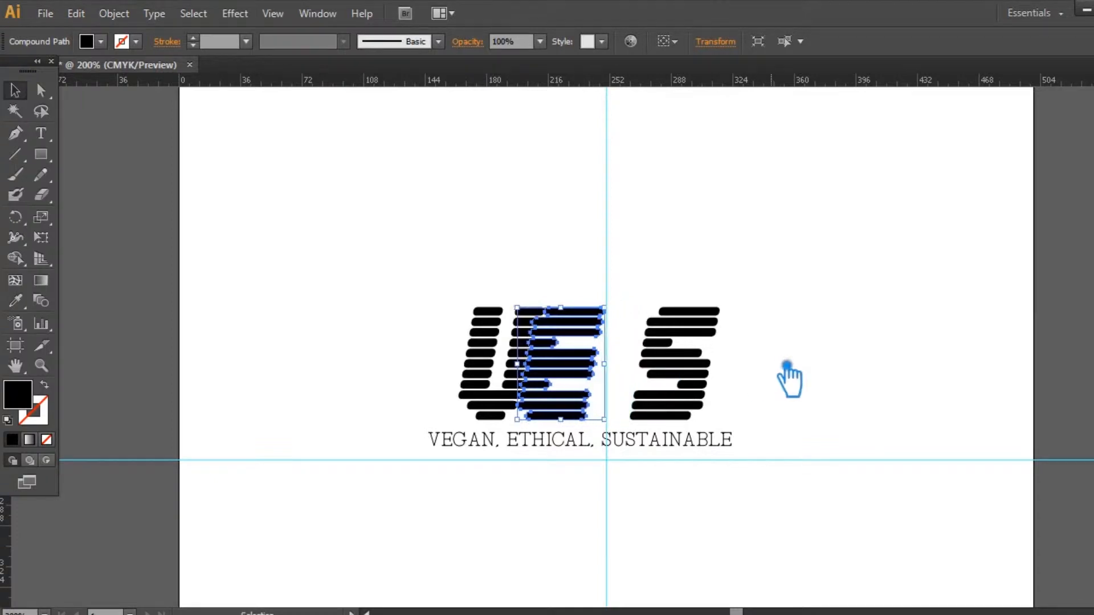
key(Left)
key(Left)
Align the E with the V's right stem and shift the S left to close the gap beside the E
click(781, 327)
drag(704, 366, 377, 285)
key(Right)
key(Right)
key(Right)
key(Right)
key(Left)
key(Left)
click(814, 371)
click(757, 426)
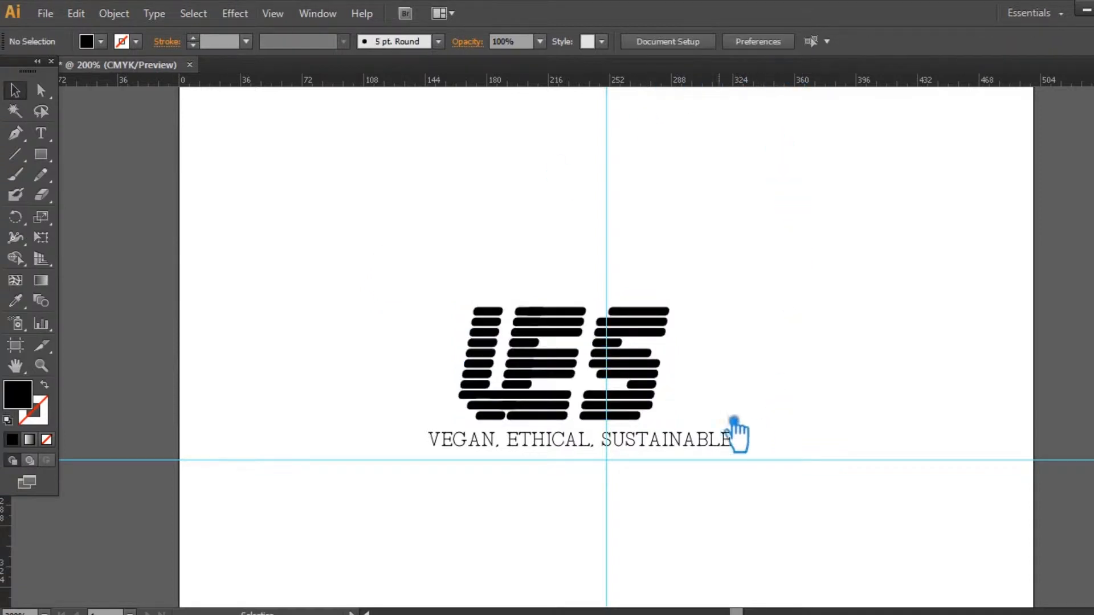
drag(460, 295, 461, 295)
click(800, 333)
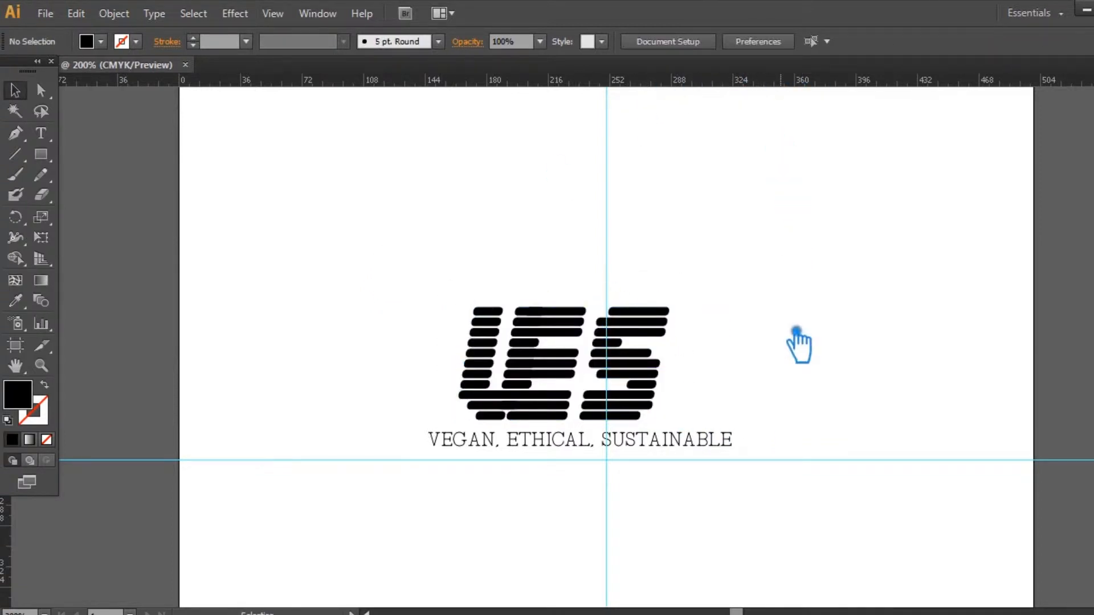
right_click(567, 374)
click(589, 383)
click(570, 377)
click(359, 290)
click(561, 376)
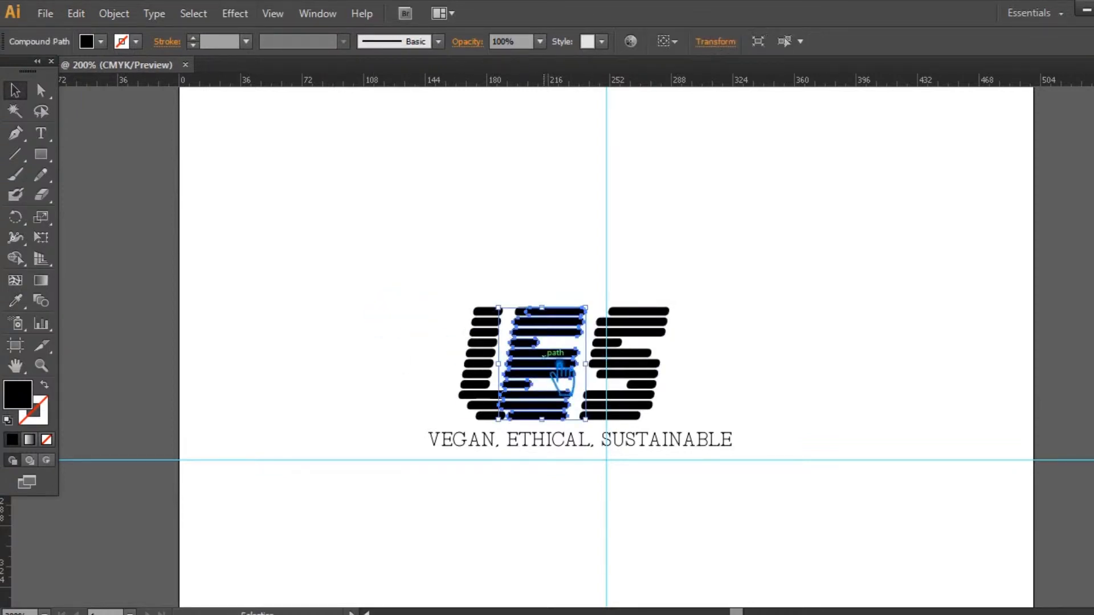
click(96, 129)
Try to release the E's compound path and select its two lower bars that overlap the V
key(ctrl+plus)
key(ctrl+plus)
key(ctrl+plus)
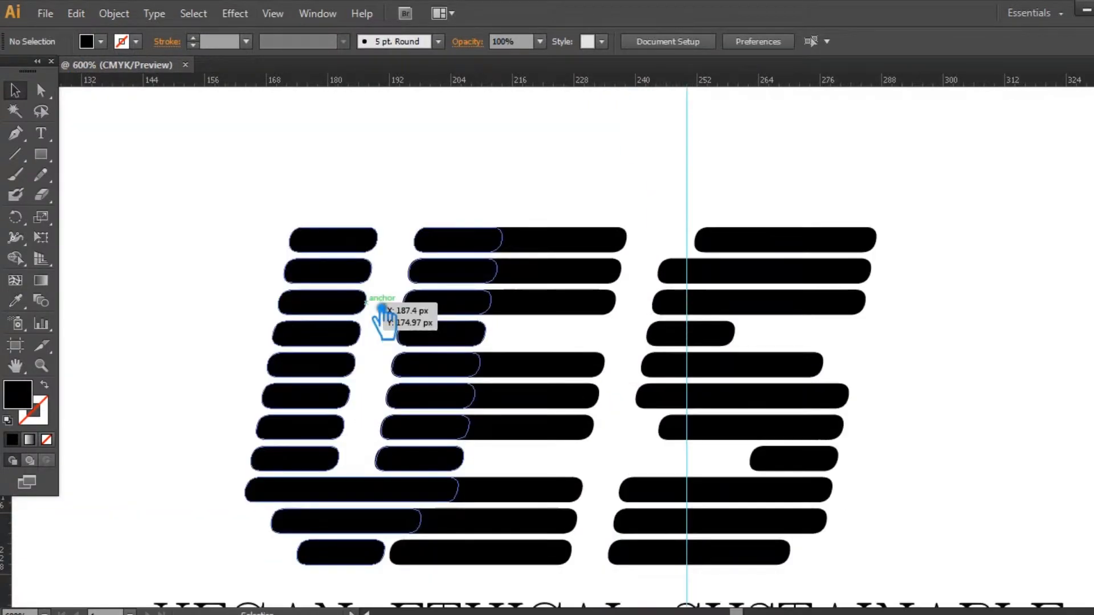
drag(380, 306, 519, 176)
right_click(599, 349)
click(684, 450)
click(342, 319)
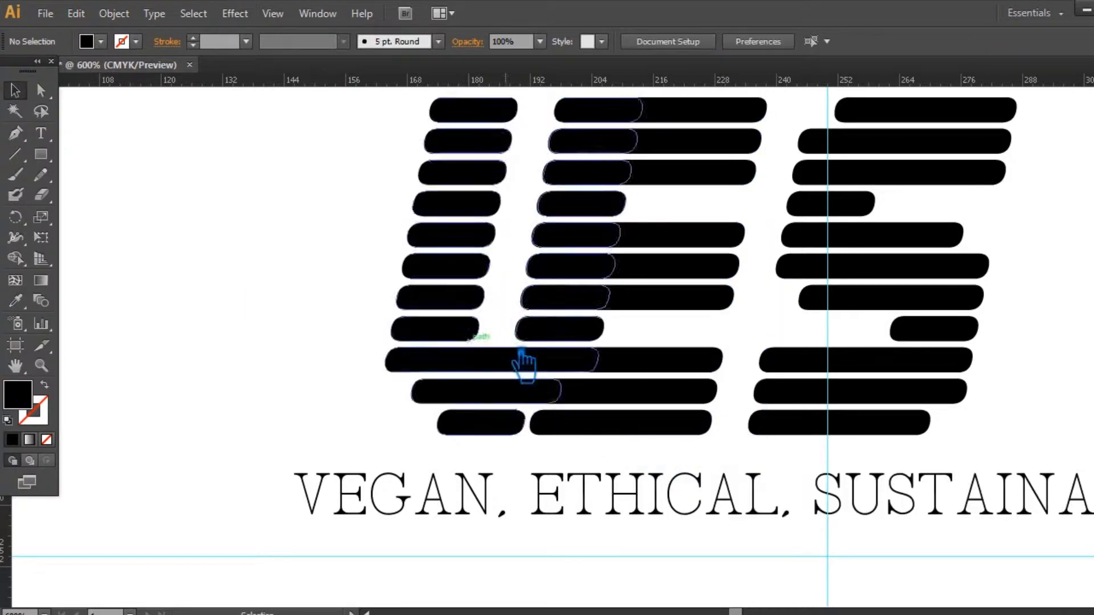
click(581, 361)
shift+click(605, 393)
click(247, 293)
key(ctrl+minus)
key(ctrl+minus)
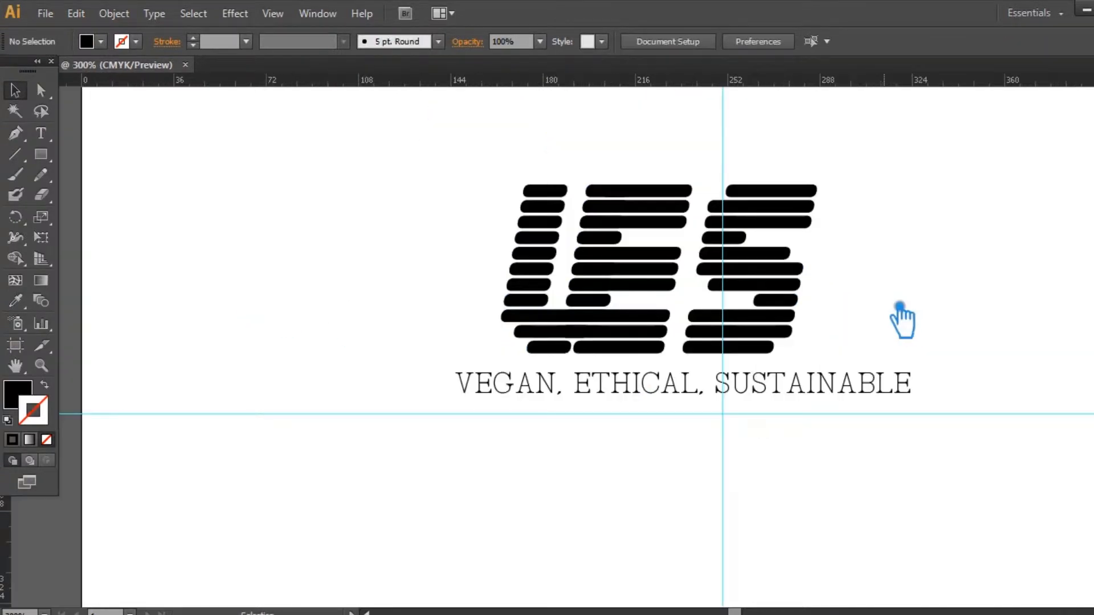
Split the overlapping V and E into separate horizontal bars
key(ctrl+plus)
key(ctrl+plus)
key(ctrl+plus)
key(ctrl+plus)
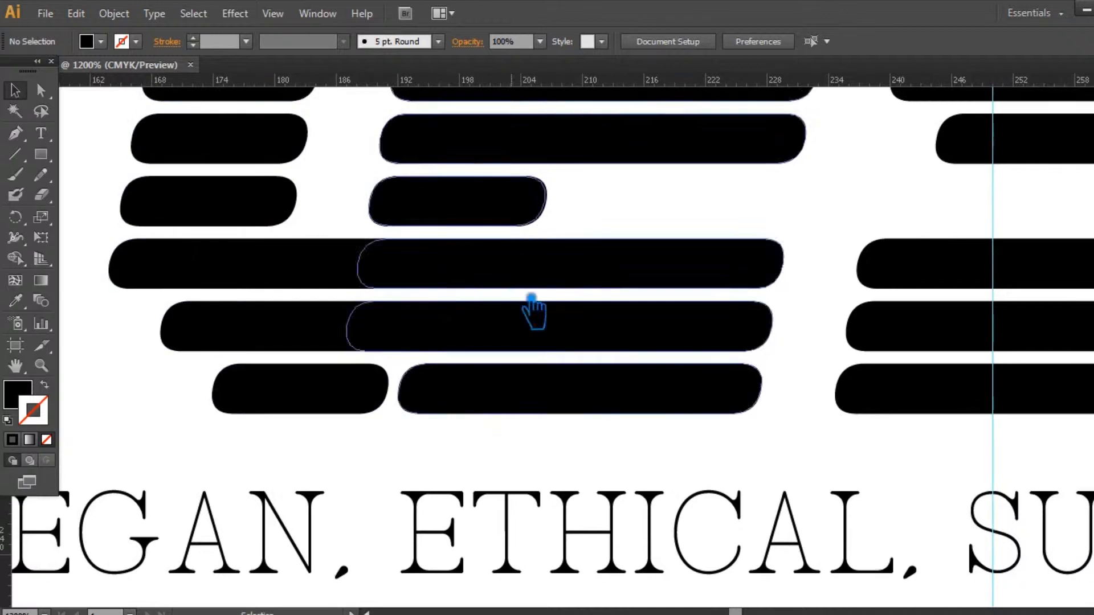
drag(773, 448, 419, 239)
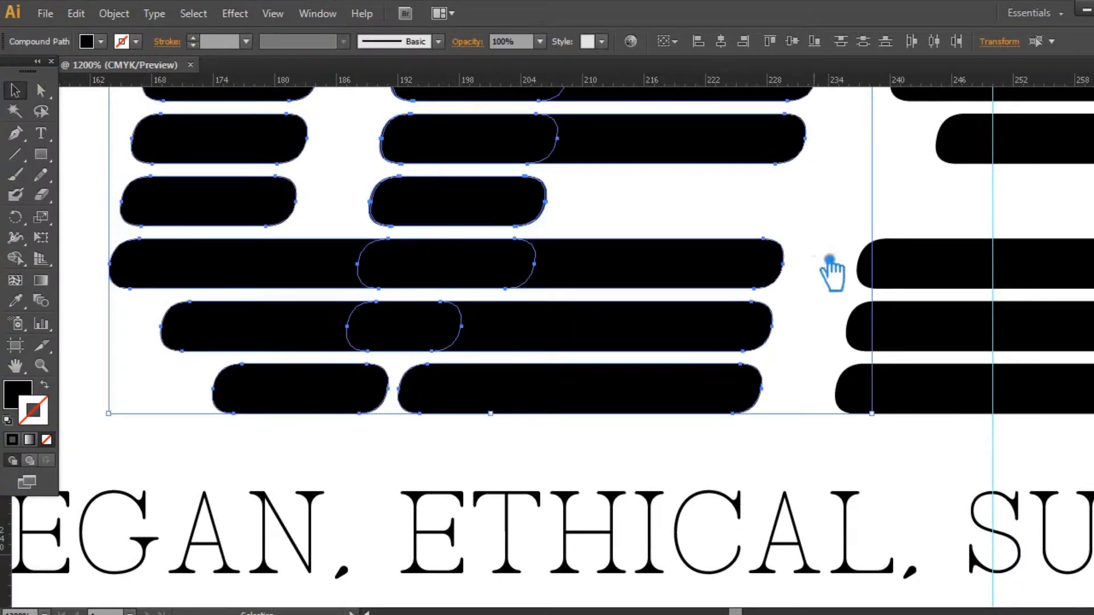
right_click(195, 191)
click(276, 289)
click(813, 335)
drag(800, 329, 303, 258)
click(869, 216)
right_click(510, 157)
click(591, 268)
click(827, 340)
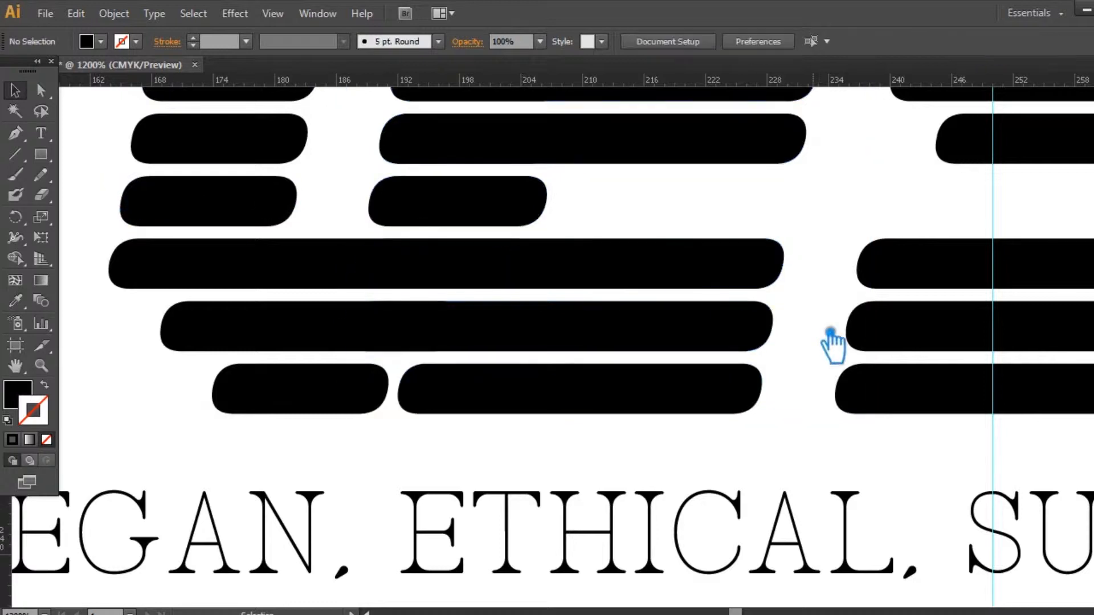
Merge the overlapping V and E pieces in the second and third bars from the bottom
drag(827, 340, 277, 260)
click(1091, 376)
click(949, 398)
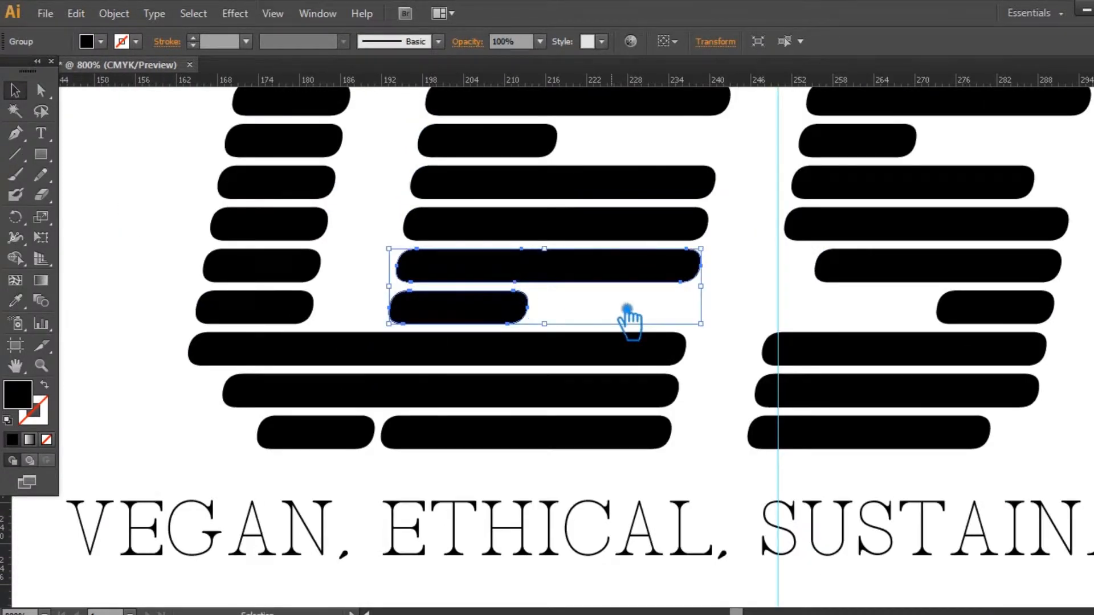
Nudge a grouped copy of the E's two bars above down onto the two long merged bars
key(Down)
key(Down)
key(Down)
key(Down)
key(Down)
key(Down)
key(Down)
key(Down)
key(Down)
key(Down)
key(Down)
key(Down)
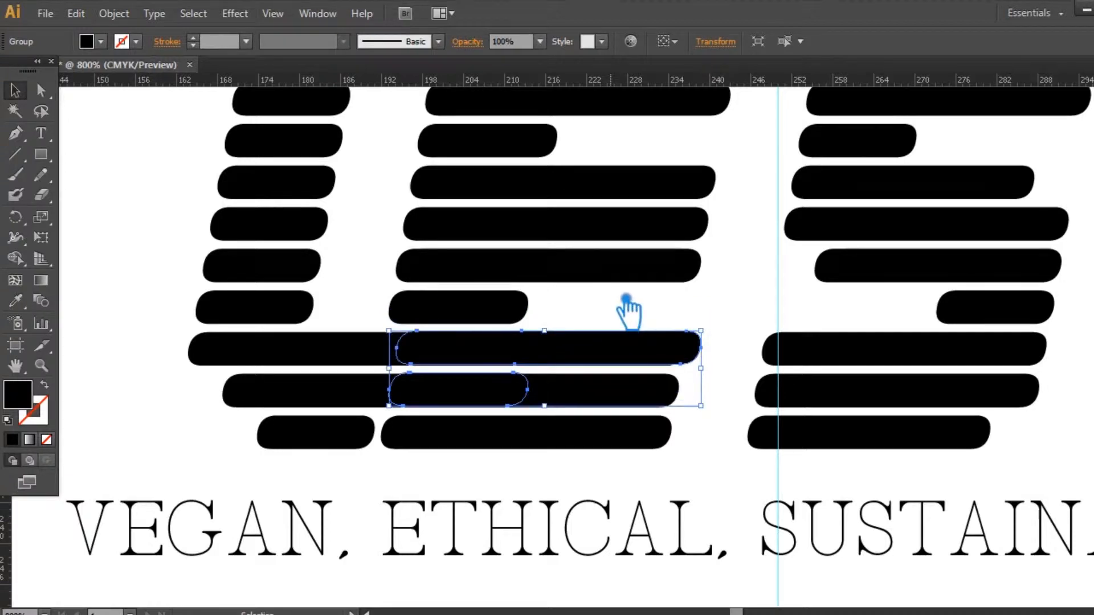
Offset the paths of the copied bars by 1.2 px with Miter joins
key(ctrl+=)
key(ctrl+=)
drag(529, 340, 528, 343)
drag(354, 416, 652, 395)
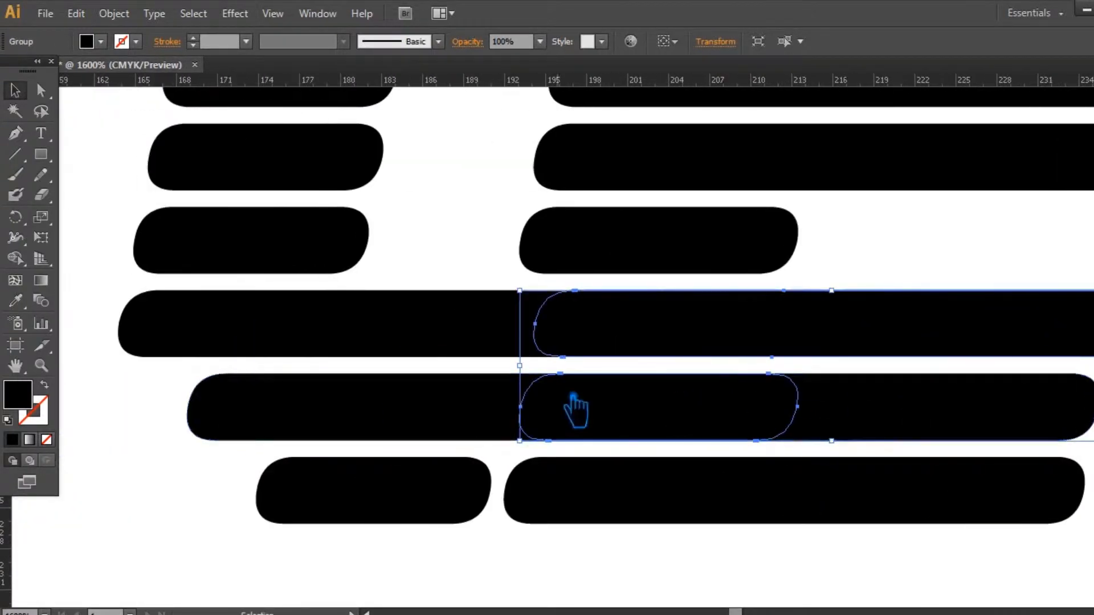
click(114, 13)
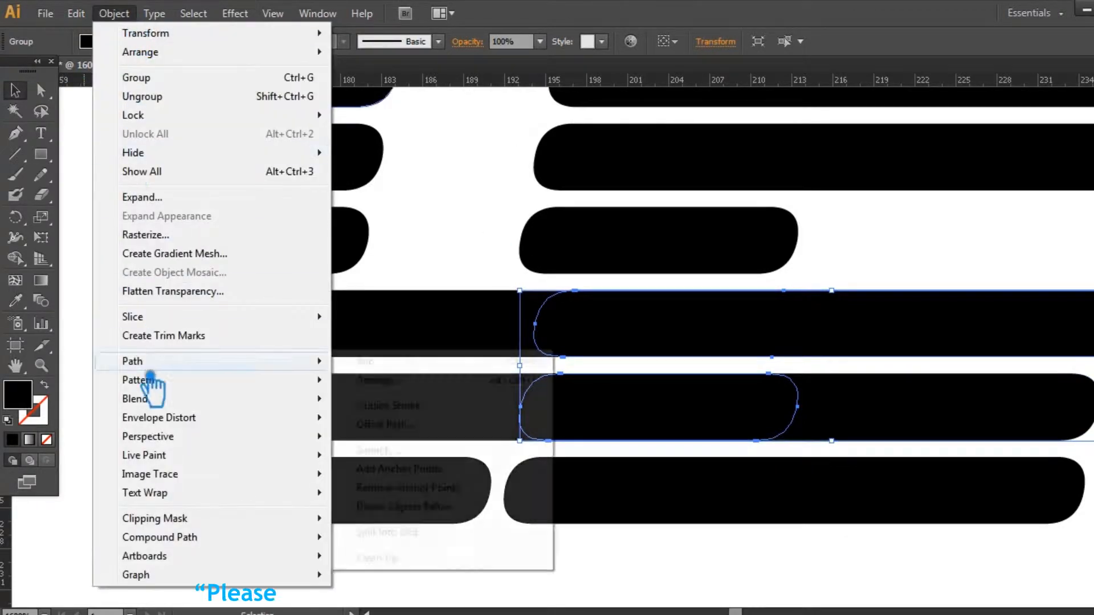
mouse_move(163, 362)
click(443, 426)
click(740, 345)
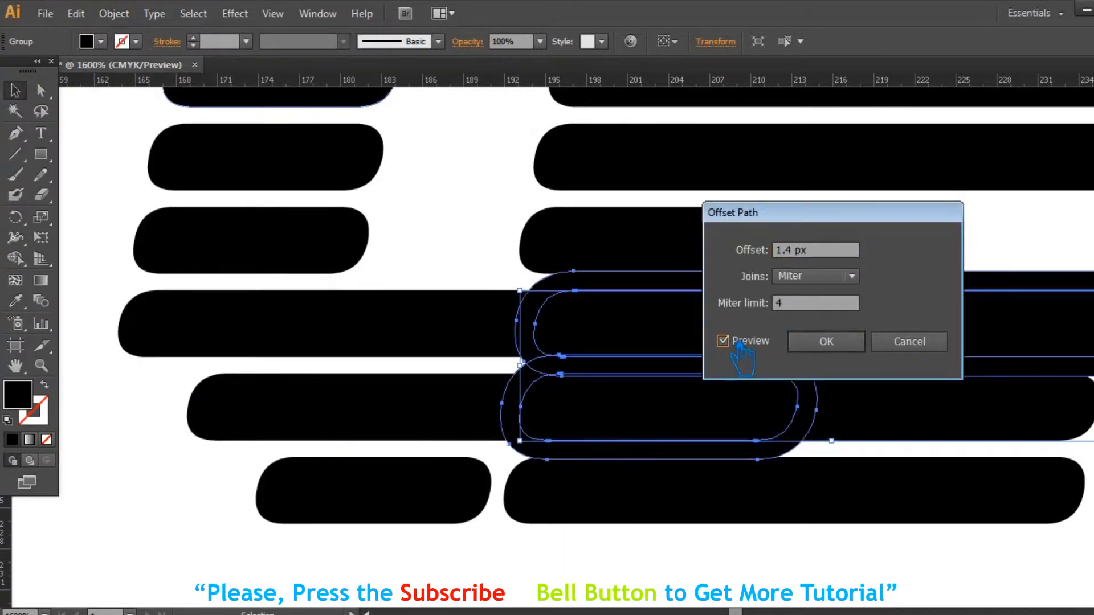
text(2)
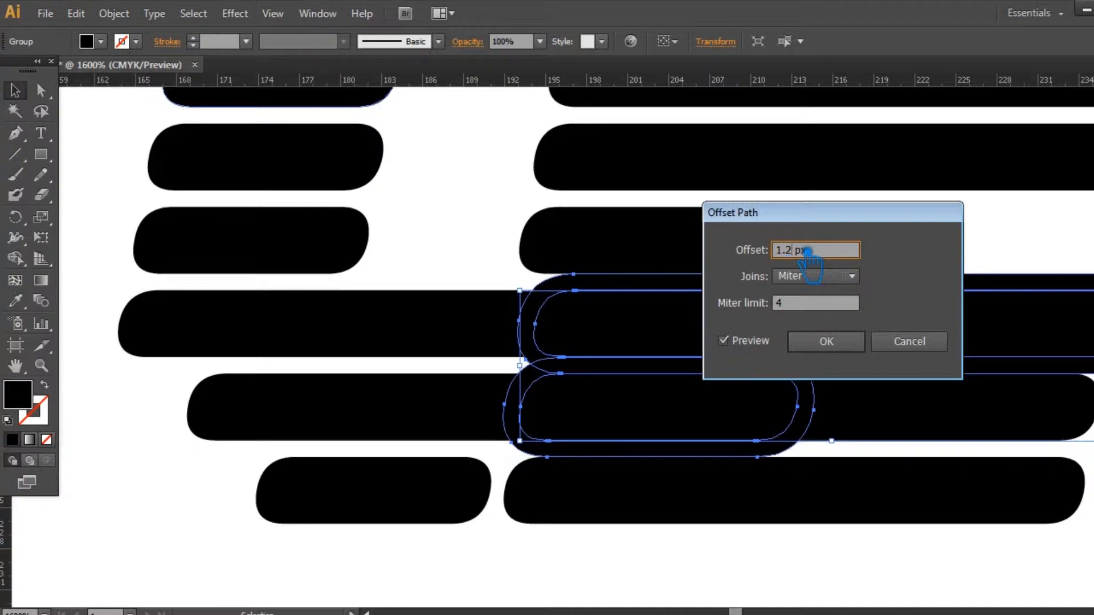
click(849, 349)
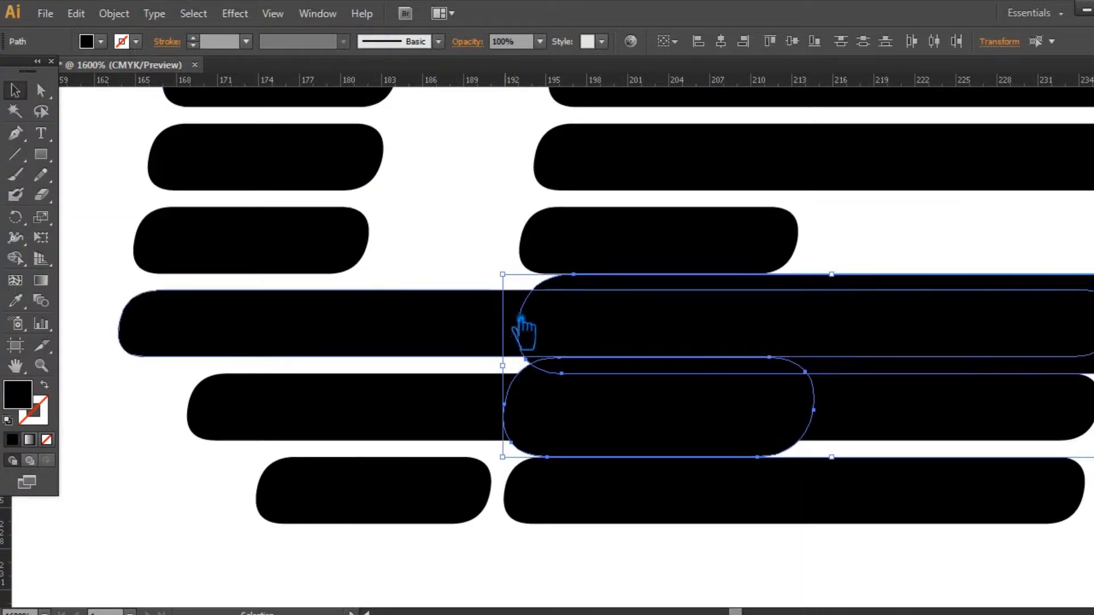
Divide the two long bars with the overlapping copies and their offset outlines, and ungroup the pieces
click(473, 261)
drag(462, 281, 582, 428)
click(1091, 368)
click(952, 439)
click(1091, 367)
click(230, 510)
click(509, 403)
right_click(508, 404)
click(527, 501)
click(500, 593)
Delete the offset slivers around the copied bars so a curved gap separates the V from the E
click(536, 436)
click(537, 447)
key(Delete)
click(555, 367)
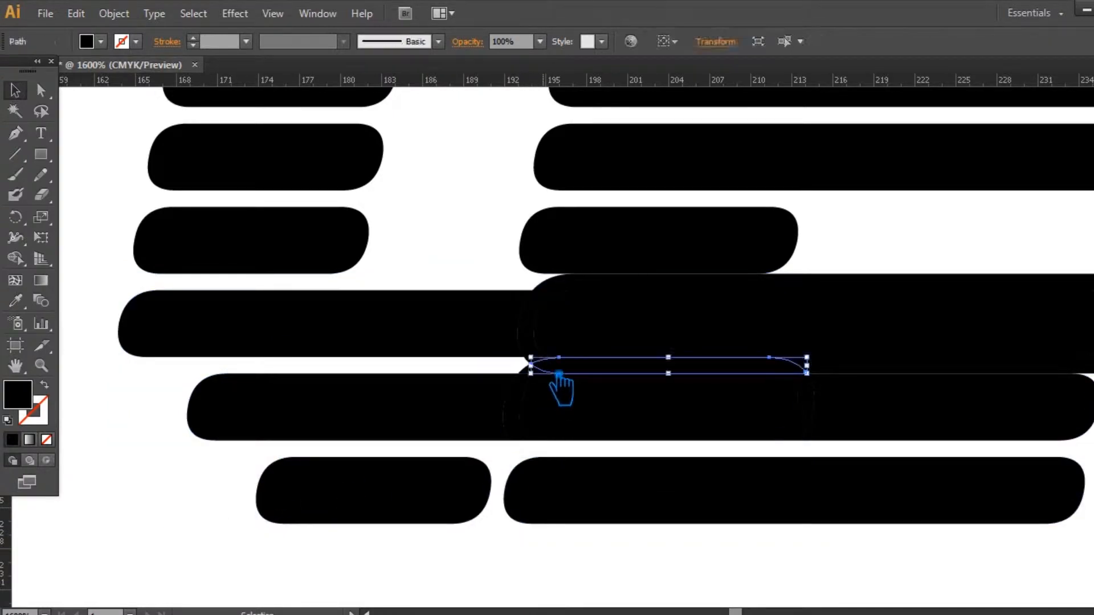
key(Delete)
click(564, 331)
key(Delete)
click(522, 420)
key(Delete)
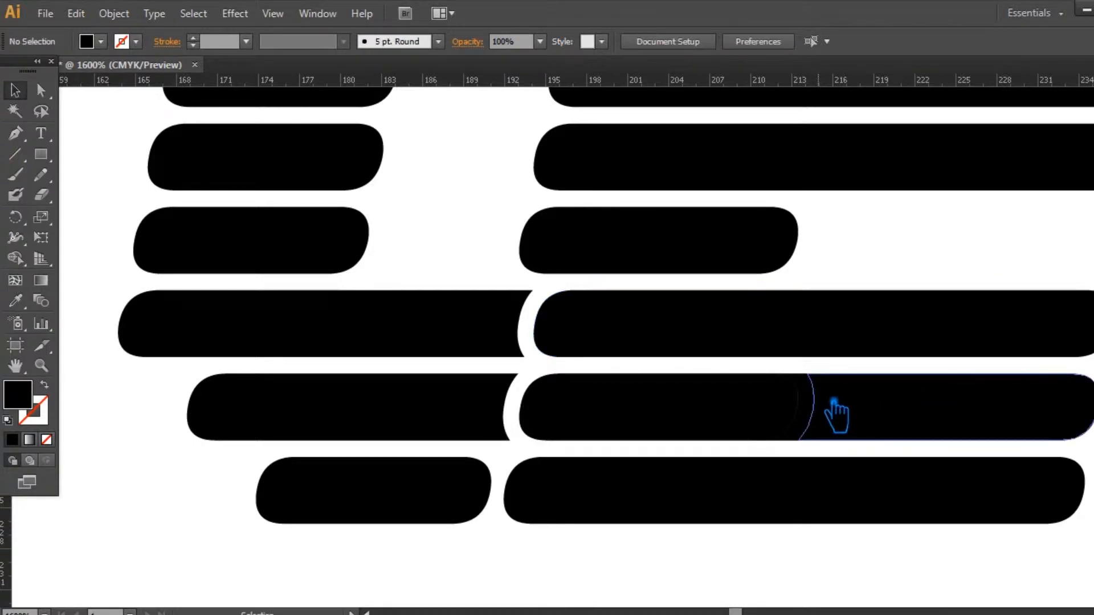
Undo the sliver deletions, ungrouping and division so the copied bars and their offset outlines are whole again
click(869, 382)
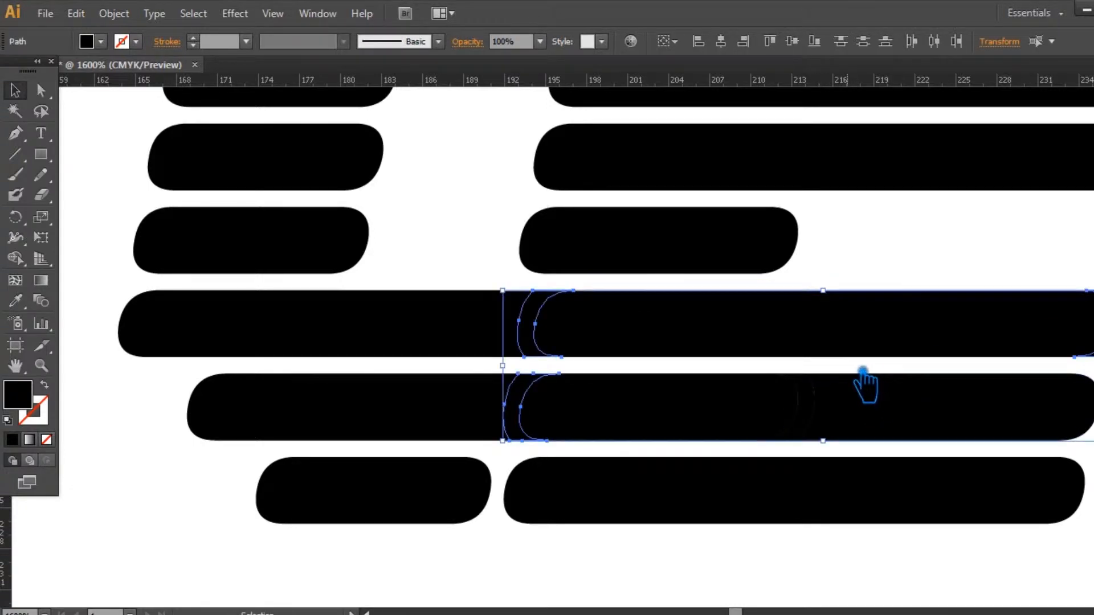
key(ctrl+z)
key(ctrl+z)
key(ctrl+z)
key(ctrl+z)
key(ctrl+z)
key(ctrl+z)
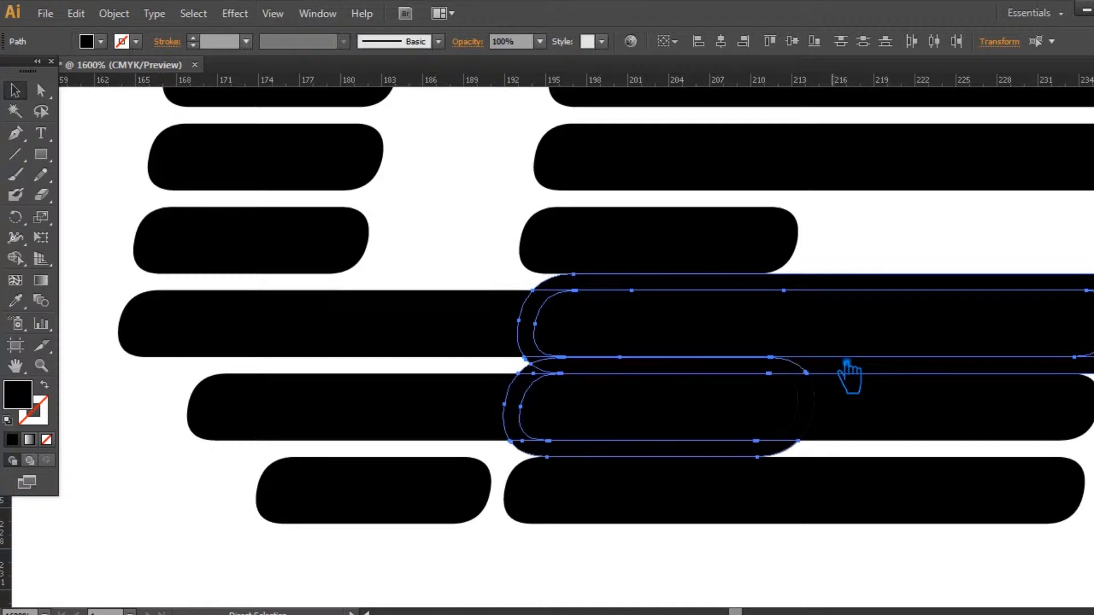
key(ctrl+z)
key(ctrl+z)
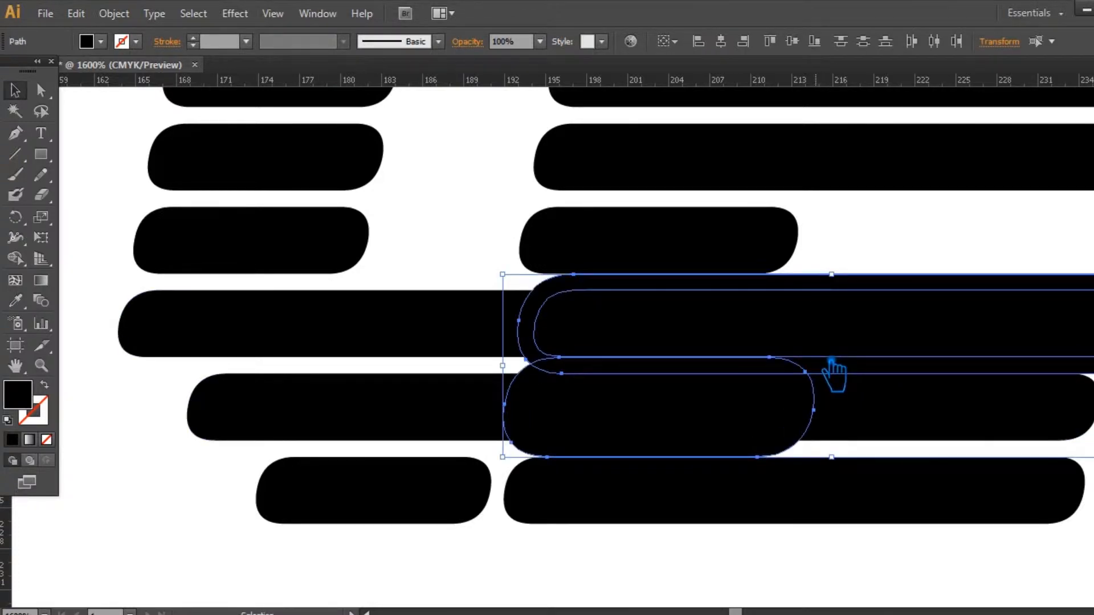
Nudge the copied bars together with their offset outlines two steps left over the long bars
click(852, 453)
drag(802, 430, 641, 341)
click(200, 489)
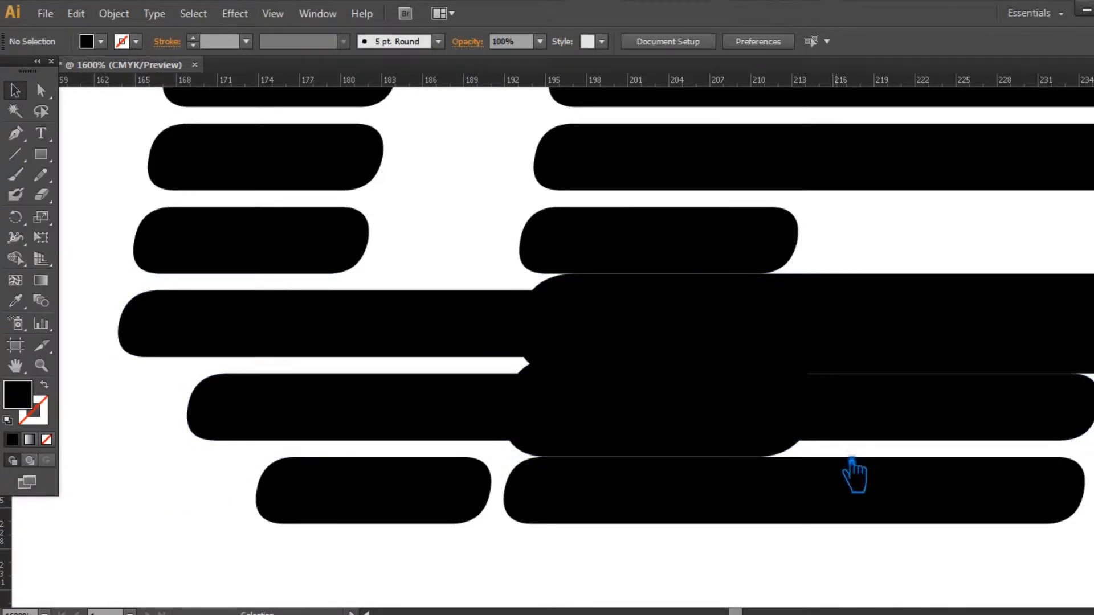
drag(515, 297, 513, 296)
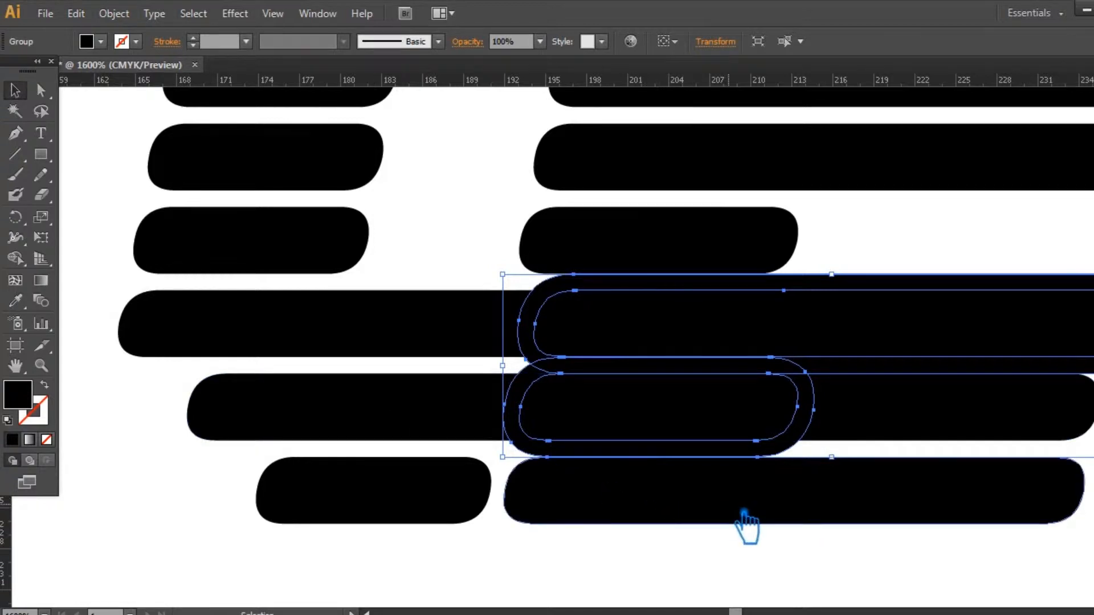
key(Left)
key(Left)
Fine-tune the horizontal position of the copied bars and offset outlines over the two long bars
click(572, 404)
click(457, 216)
drag(561, 323, 569, 322)
click(499, 229)
key(ctrl+plus)
drag(556, 232, 760, 334)
click(815, 385)
drag(884, 403, 879, 403)
click(589, 219)
key(ctrl+minus)
Divide the two long bars with the overlapping copies and offset outlines, and ungroup the resulting pieces
drag(536, 289, 606, 453)
click(1091, 356)
click(953, 440)
click(1091, 356)
click(160, 240)
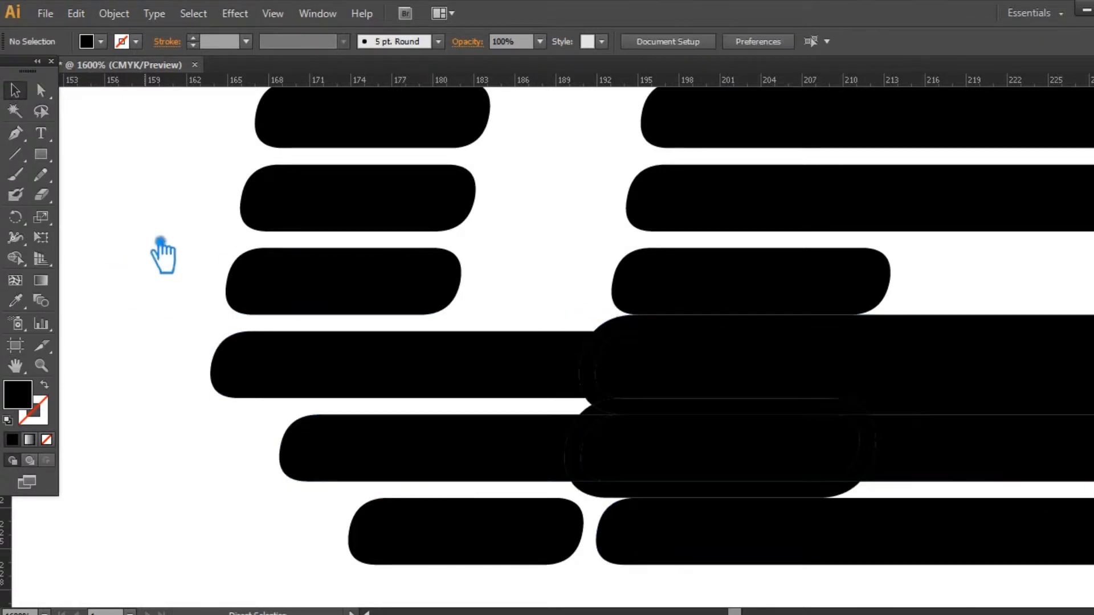
right_click(616, 323)
click(671, 423)
Delete the offset slivers around the upper and lower copied bars to open a curved gap between V and E
click(594, 301)
click(622, 323)
key(Delete)
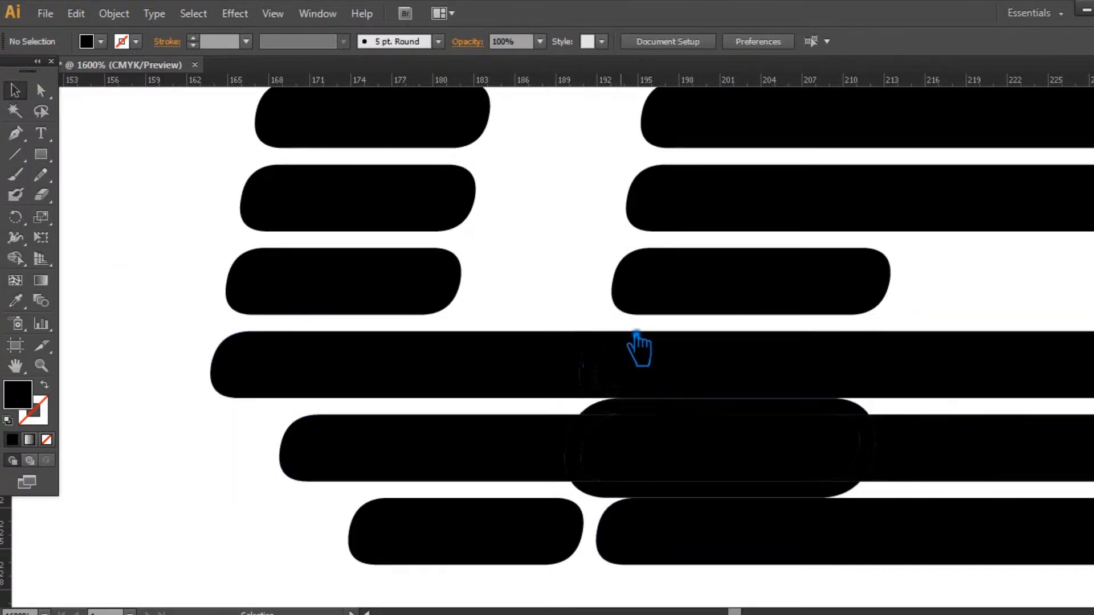
click(599, 490)
key(Delete)
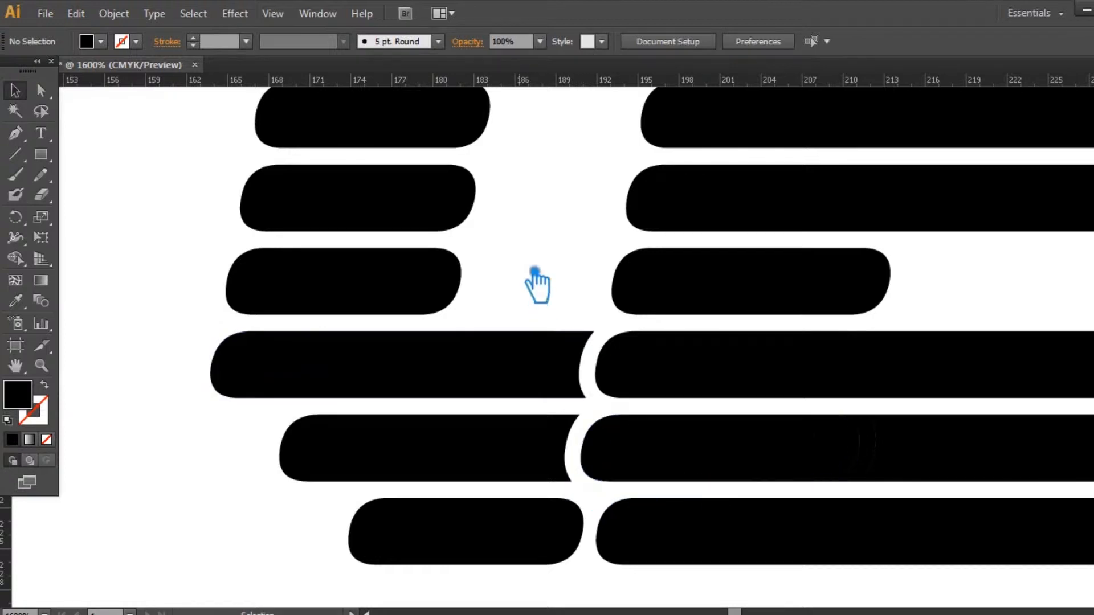
Unite the divided pieces of the E's lower bars with the Pathfinder
key(ctrl+minus)
key(ctrl+minus)
key(ctrl+minus)
drag(609, 438, 454, 386)
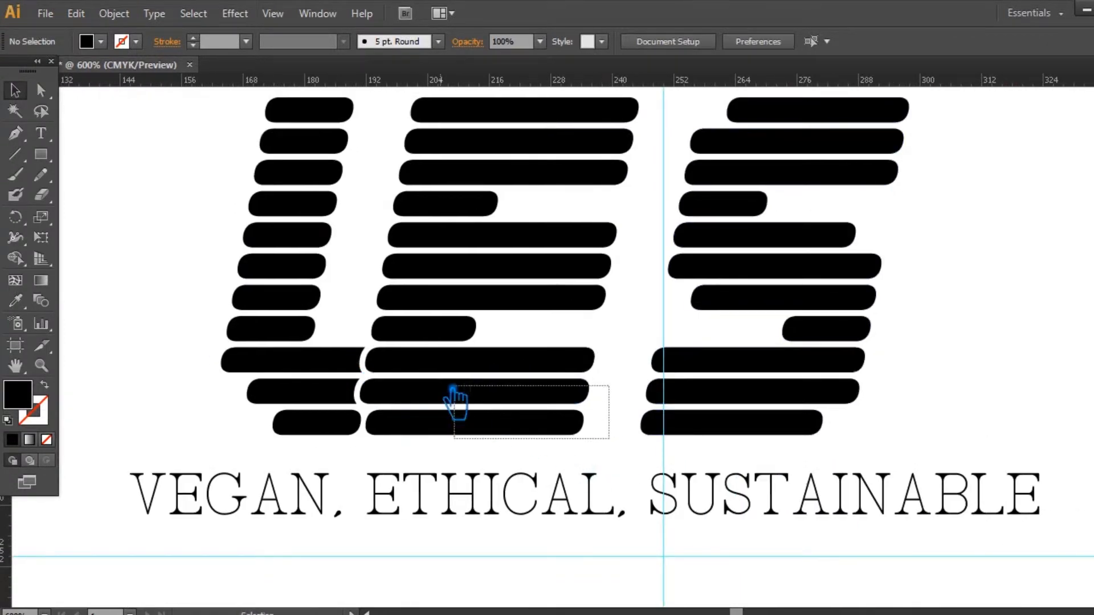
drag(362, 360, 361, 359)
key(ctrl+shift+F9)
click(949, 398)
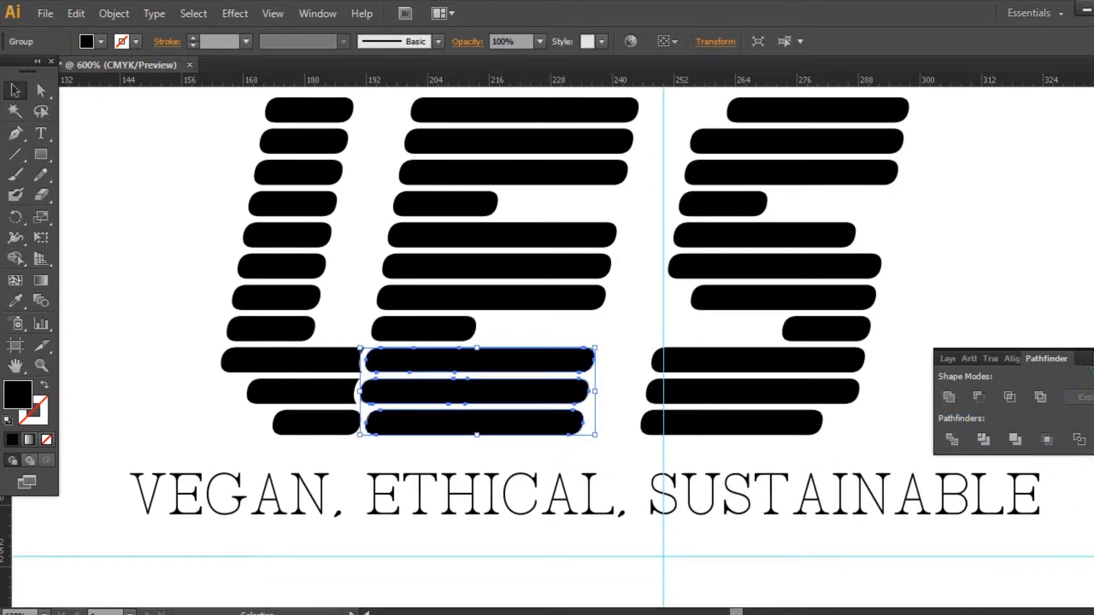
right_click(412, 386)
click(429, 396)
click(216, 259)
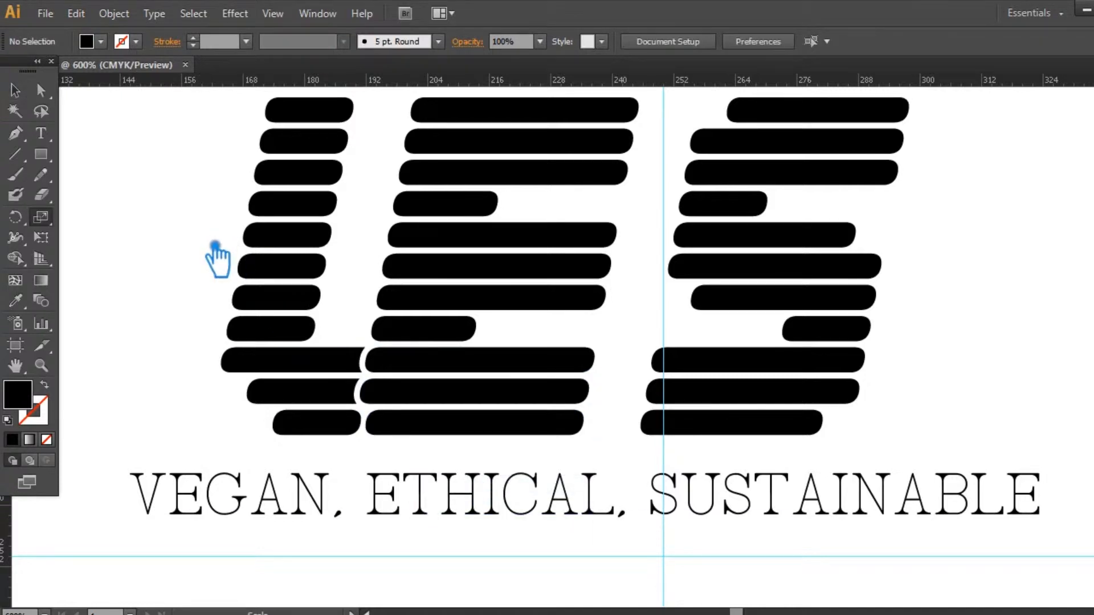
Group the V's bars and the E's bars as two separate letter objects
key(ctrl+minus)
key(ctrl+minus)
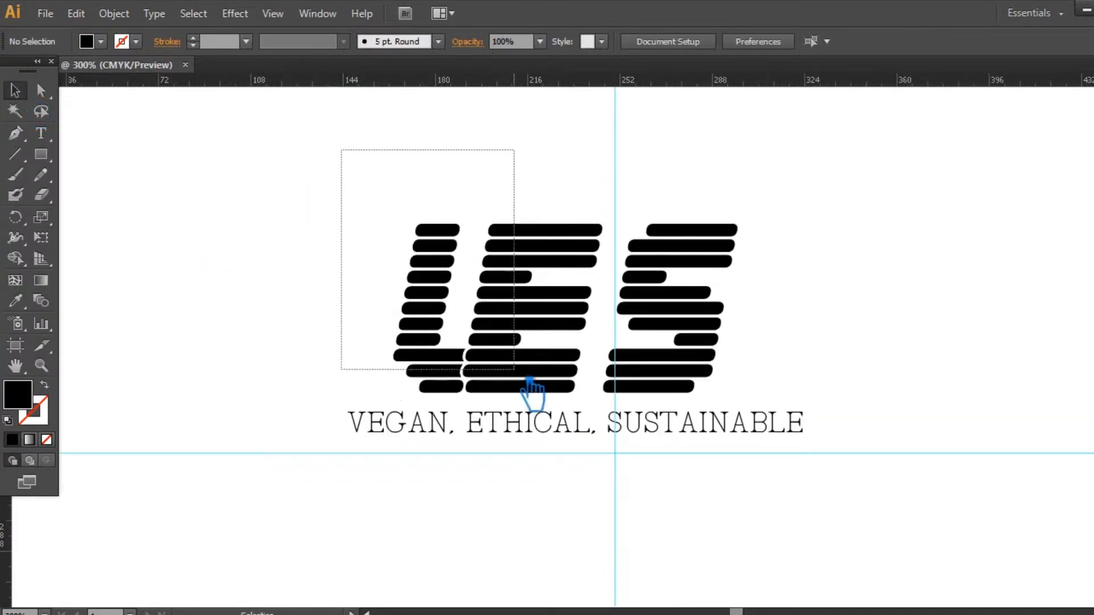
drag(528, 379, 531, 383)
click(516, 197)
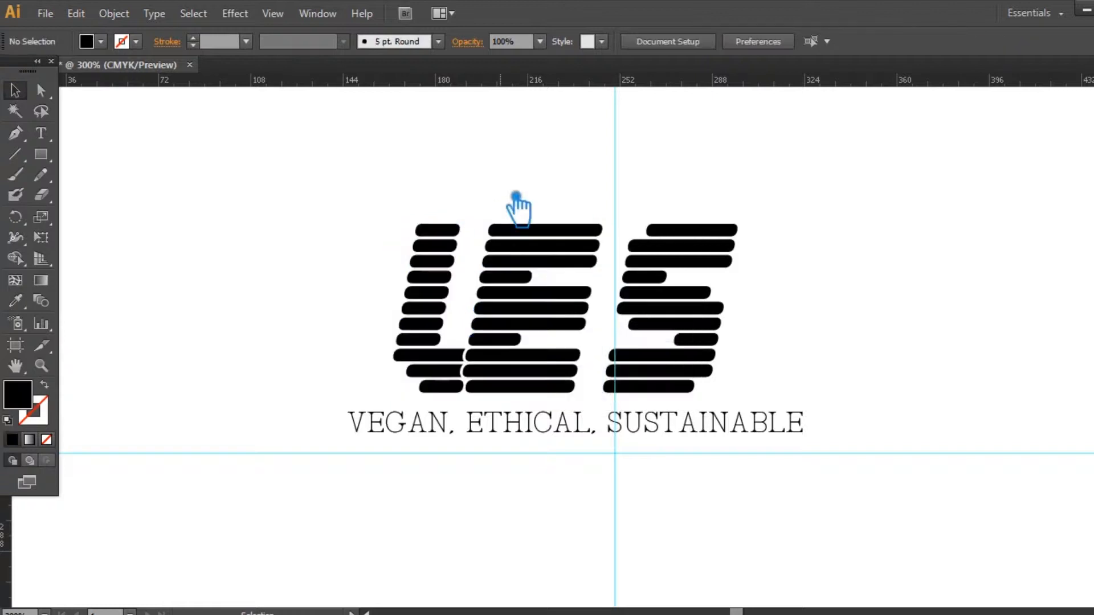
drag(568, 396, 567, 398)
click(379, 176)
drag(379, 177, 422, 393)
click(176, 212)
key(ctrl+z)
drag(312, 160, 458, 391)
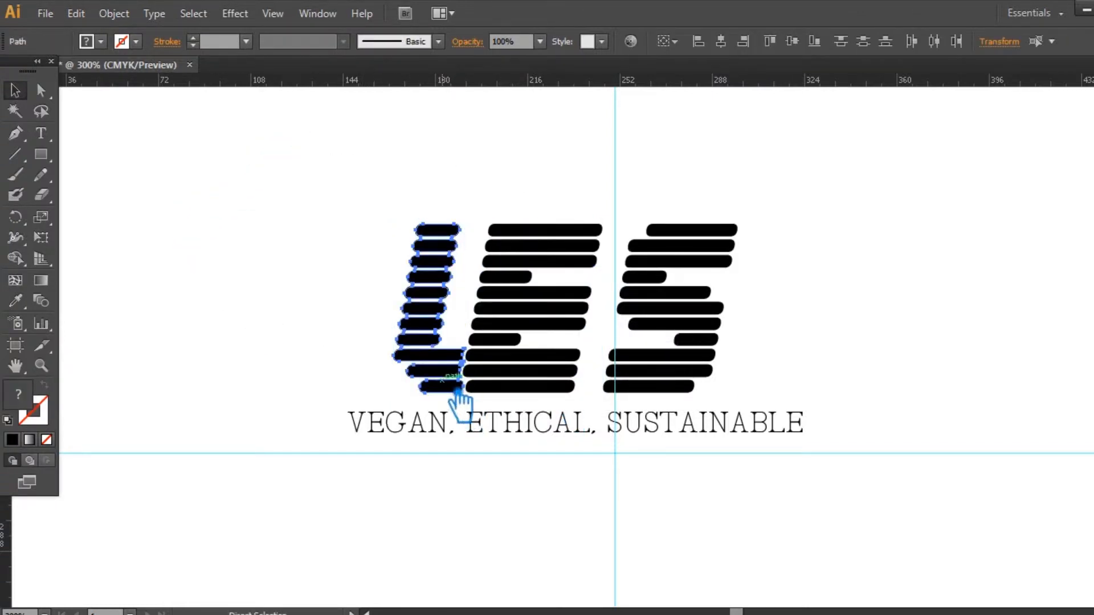
key(ctrl+g)
click(458, 390)
drag(453, 320, 511, 328)
drag(373, 207, 537, 391)
click(292, 221)
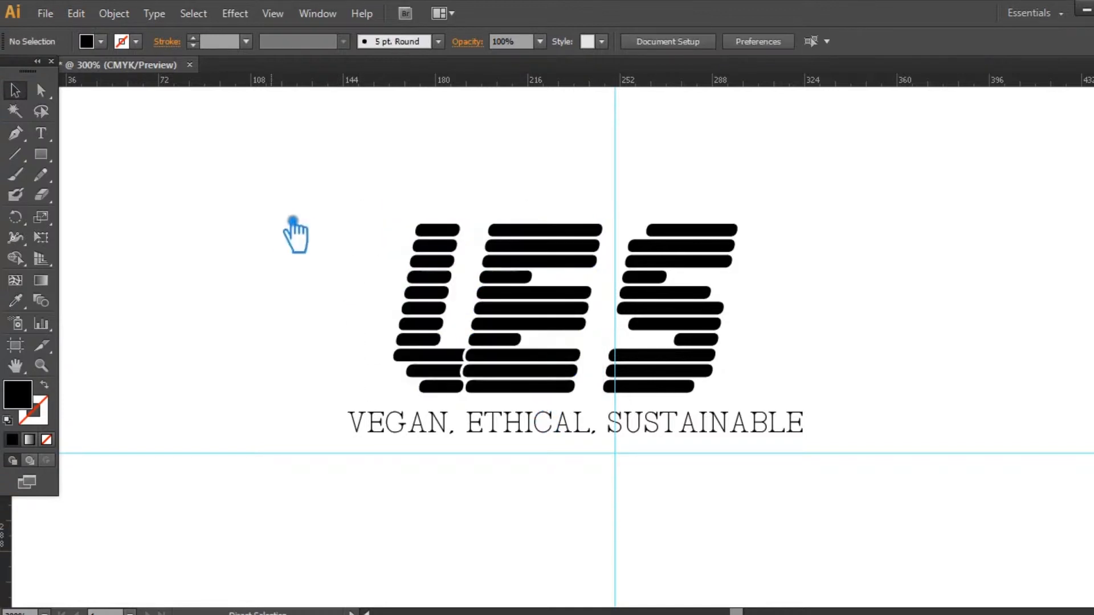
click(487, 323)
click(462, 286)
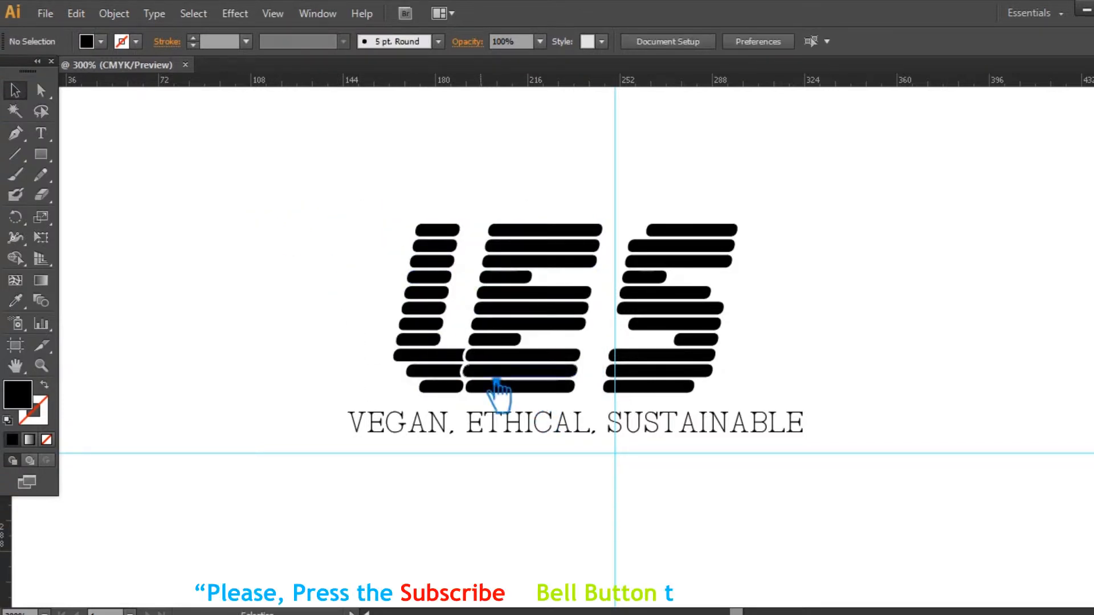
click(517, 427)
click(233, 308)
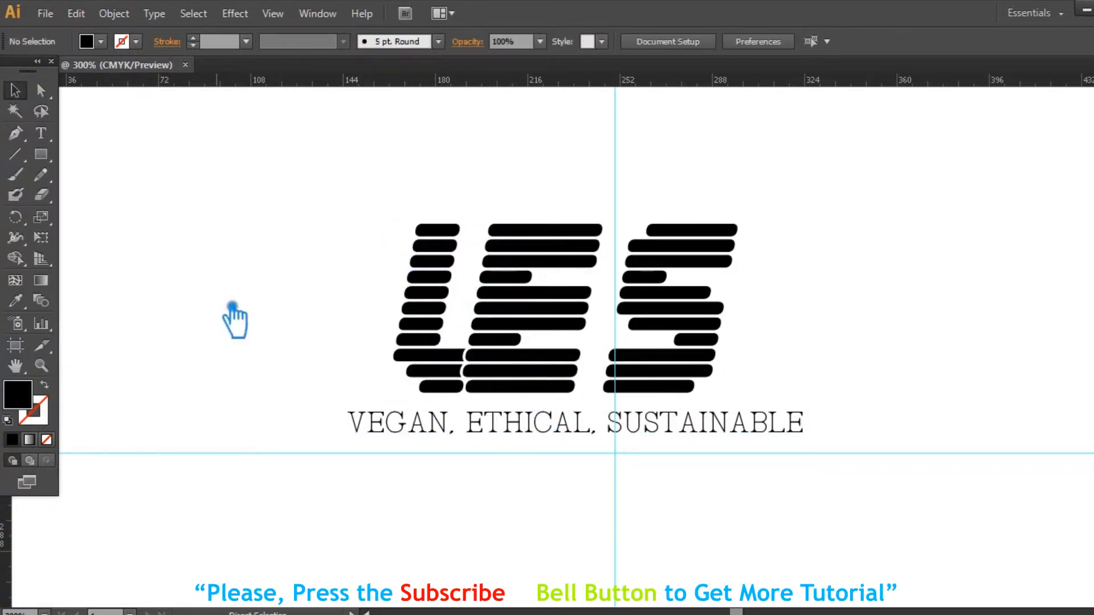
Nudge the S one step left toward the E
click(701, 355)
key(Left)
click(862, 330)
Shift the S slightly right in small moves to widen its gap to the E
key(ctrl+plus)
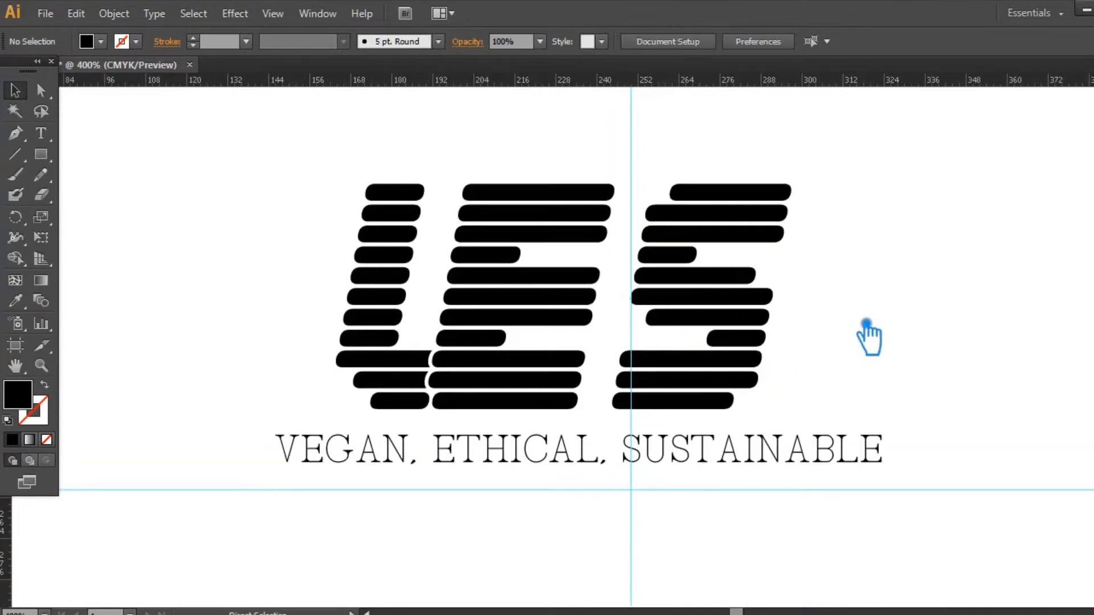
key(ctrl+plus)
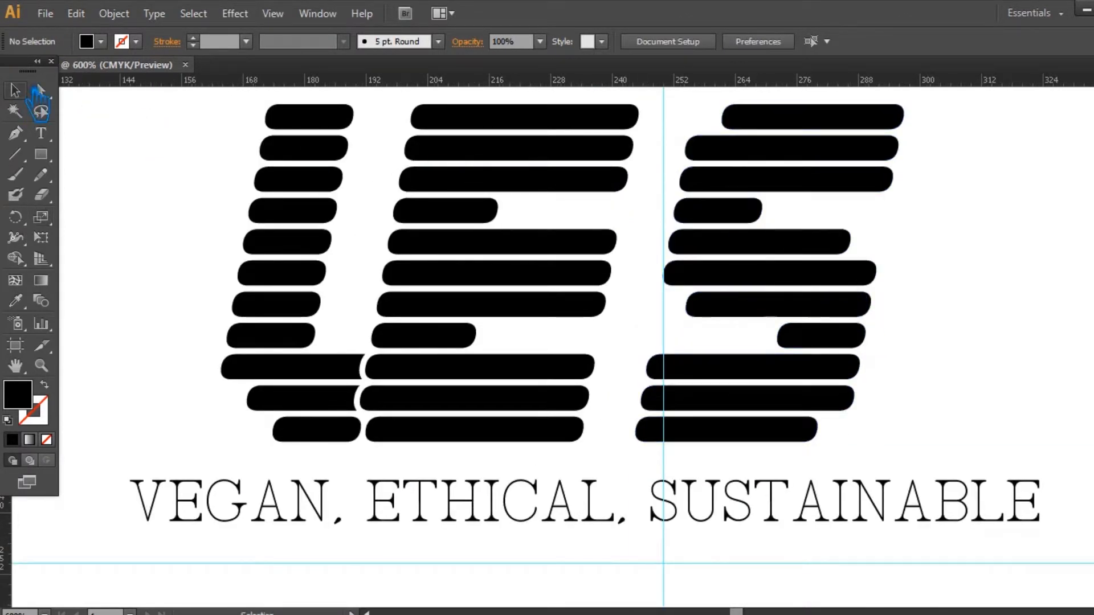
drag(769, 291, 764, 283)
click(976, 246)
click(928, 251)
drag(883, 271, 878, 271)
click(978, 252)
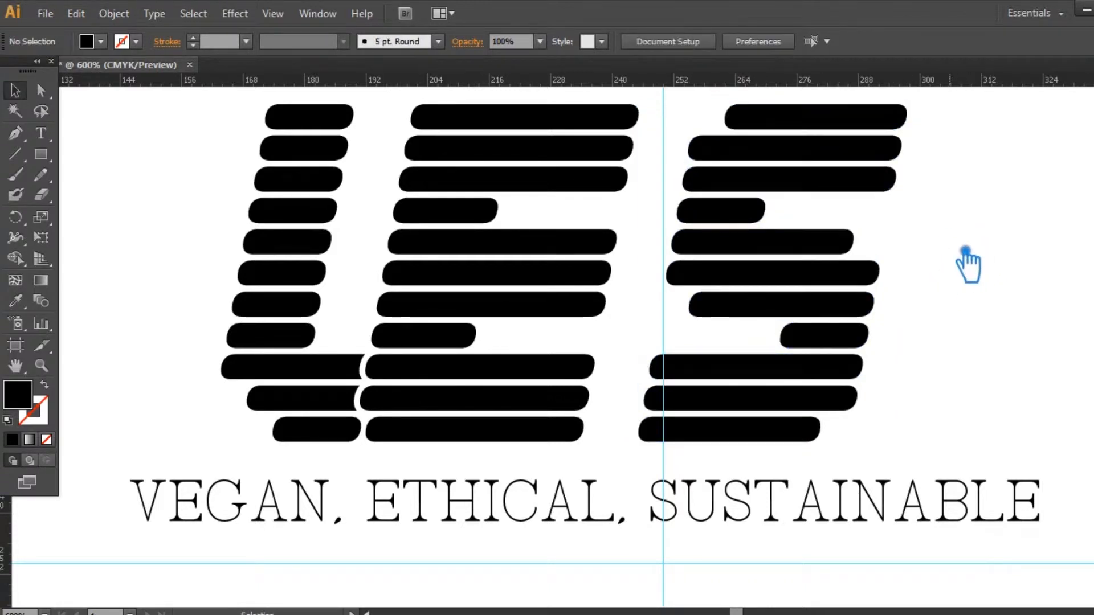
drag(747, 264, 747, 263)
shift+click(746, 265)
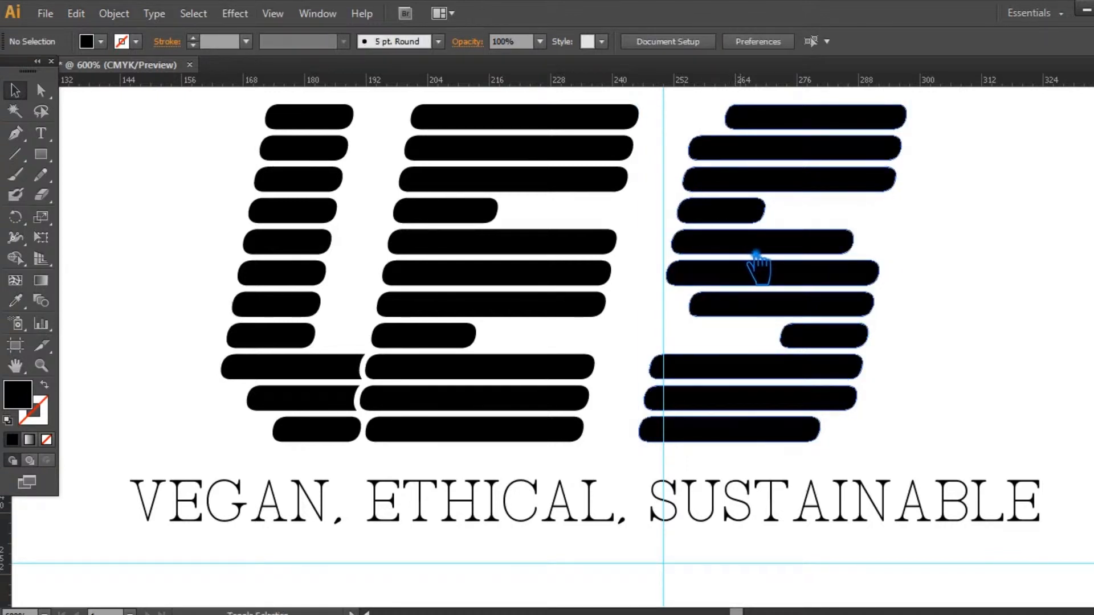
drag(740, 268, 745, 266)
click(937, 242)
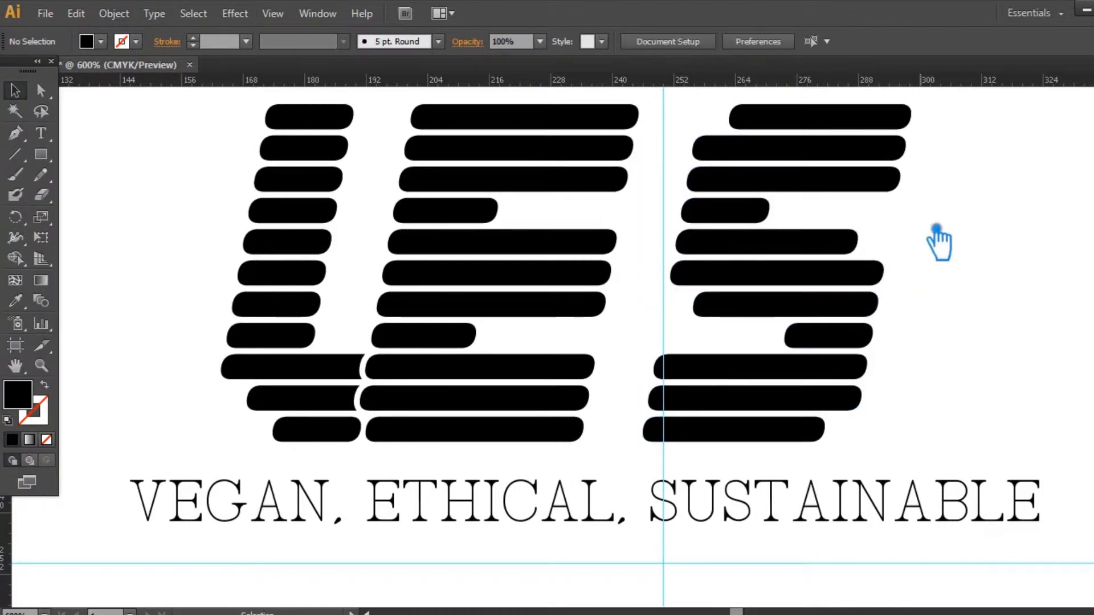
Nudge the E and the S one step right each to even out the letter spacing
click(481, 302)
key(Right)
click(165, 251)
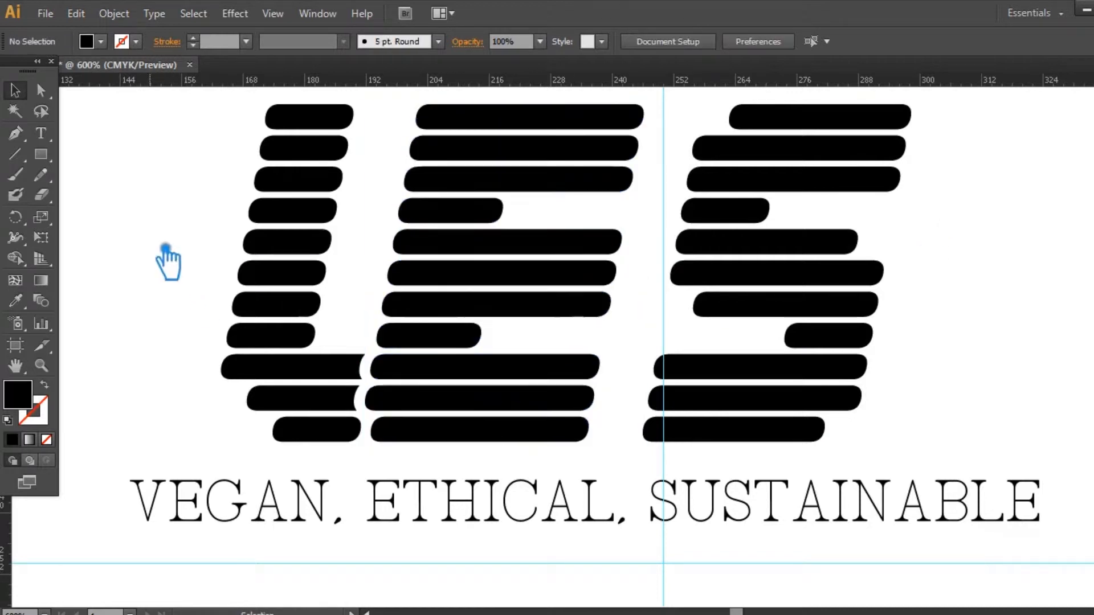
click(788, 299)
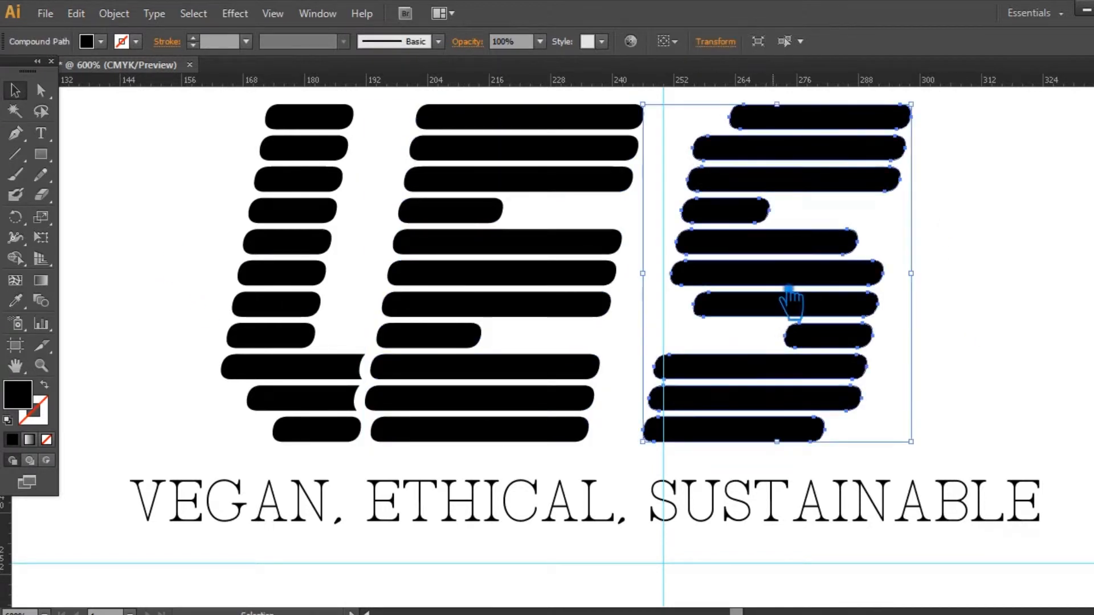
key(Right)
click(990, 283)
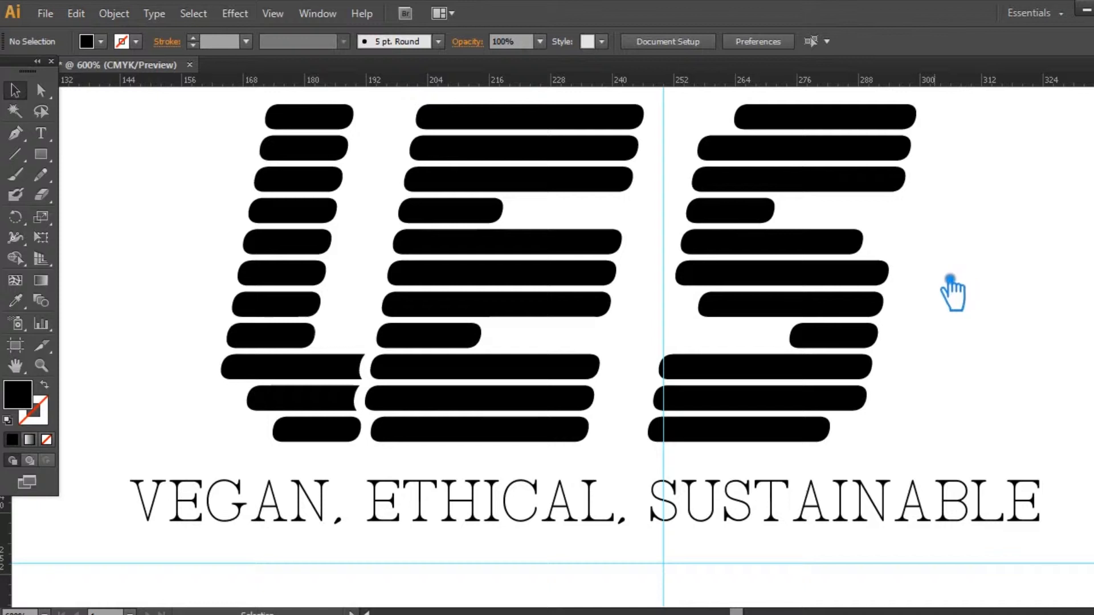
key(ctrl+minus)
key(ctrl+minus)
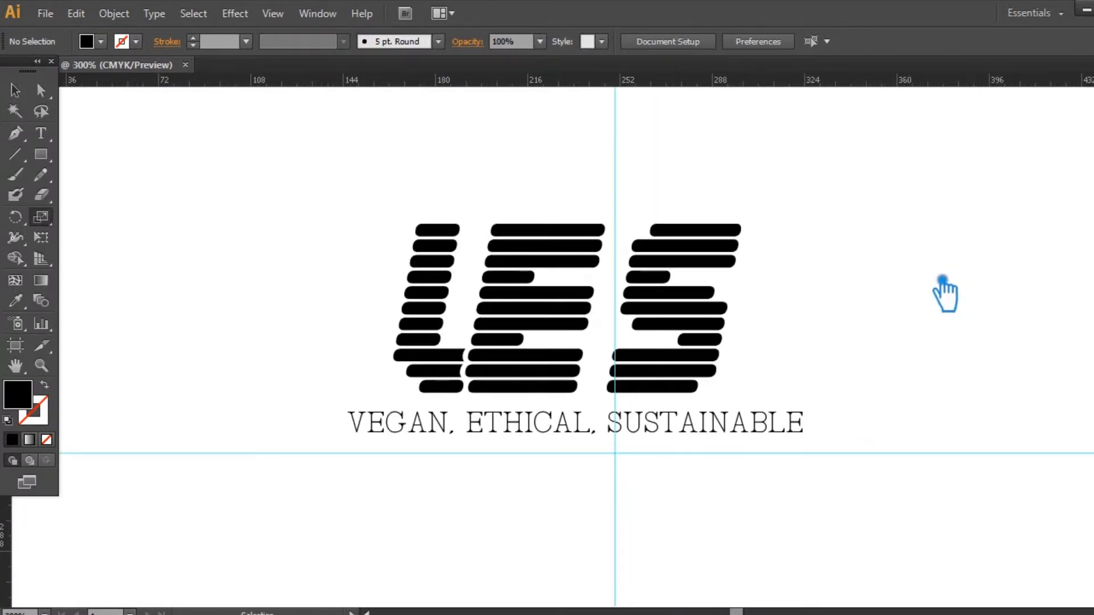
click(729, 431)
click(732, 41)
click(724, 67)
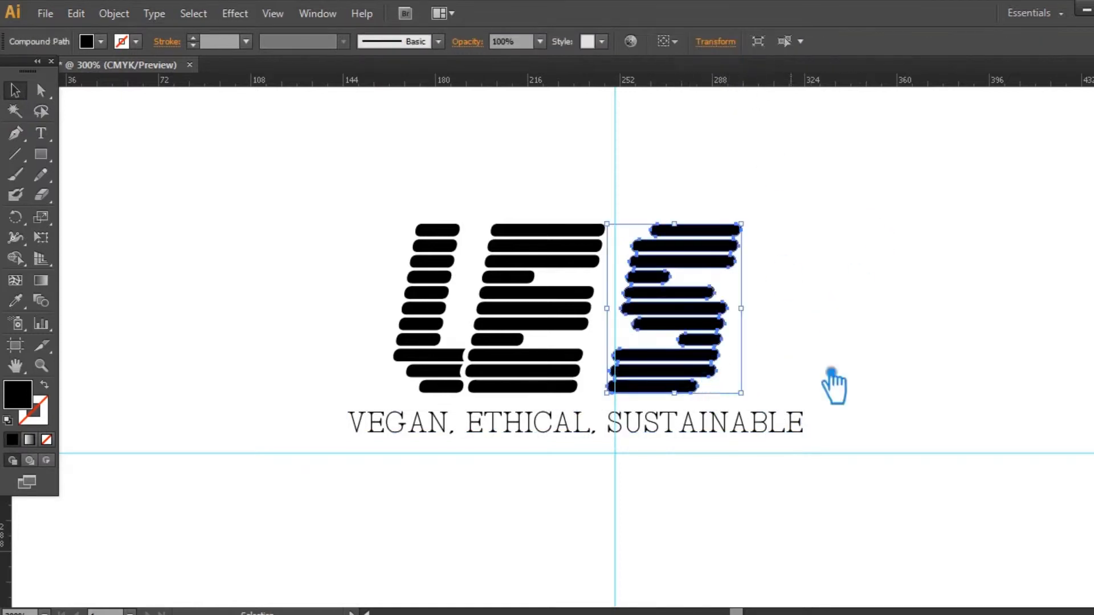
Scale the three VES letters down to about half their width and center them above the tagline
drag(831, 371, 424, 194)
drag(759, 228, 585, 311)
drag(491, 344, 596, 345)
click(792, 310)
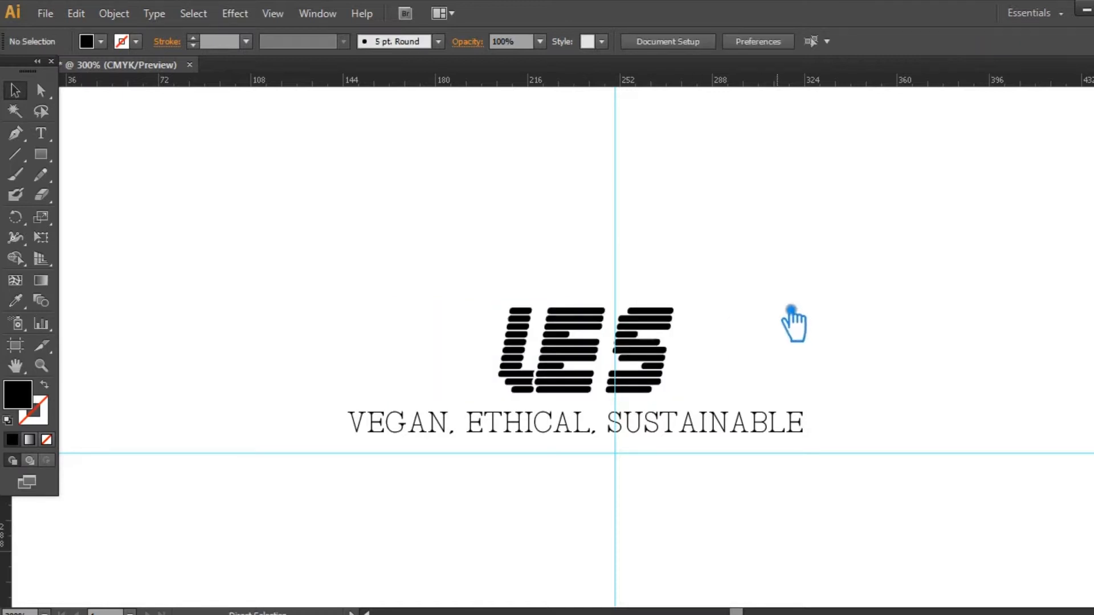
Reduce the tagline's font size by four steps and move it beneath the VES letters
click(723, 423)
click(778, 43)
key(Down)
key(Down)
key(Down)
key(Down)
drag(572, 428, 686, 418)
Enlarge the letters and tagline together and move them over the vertical guide
drag(801, 428, 420, 242)
drag(719, 309, 924, 201)
drag(821, 323, 753, 368)
click(944, 311)
Reduce the tagline's font size so it is narrower than the lettering, and place it beneath the letters
click(776, 452)
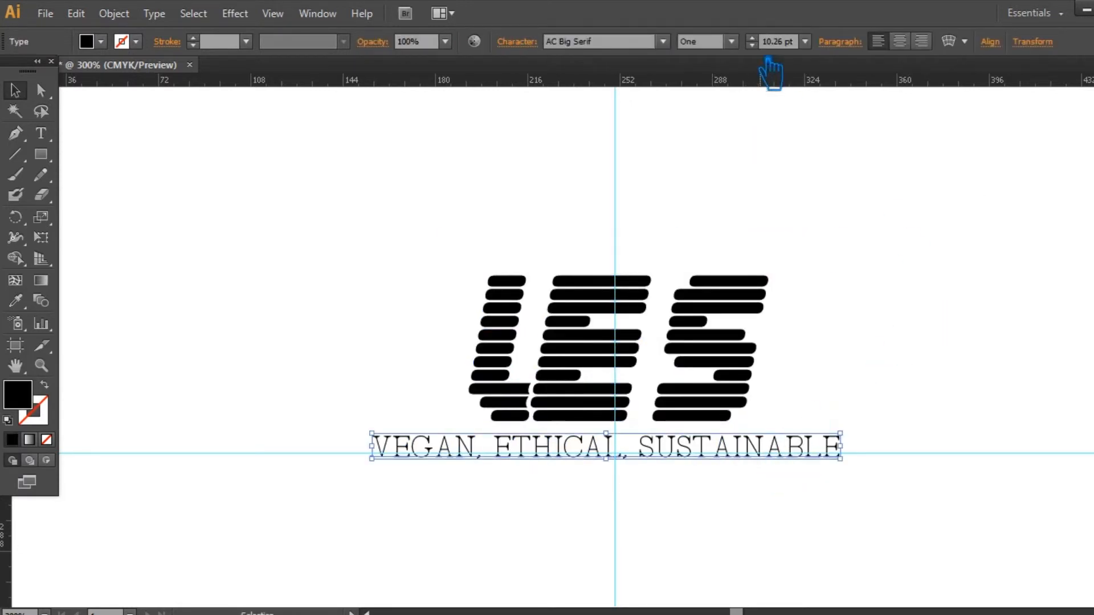
scroll(768, 51, down, 3)
drag(644, 450, 723, 460)
click(752, 45)
click(767, 157)
click(733, 474)
click(733, 446)
Draw a slanted helper line following the V's left edge and align the start of the tagline to it
click(815, 399)
drag(823, 512, 487, 243)
click(384, 257)
drag(495, 341, 470, 493)
click(648, 467)
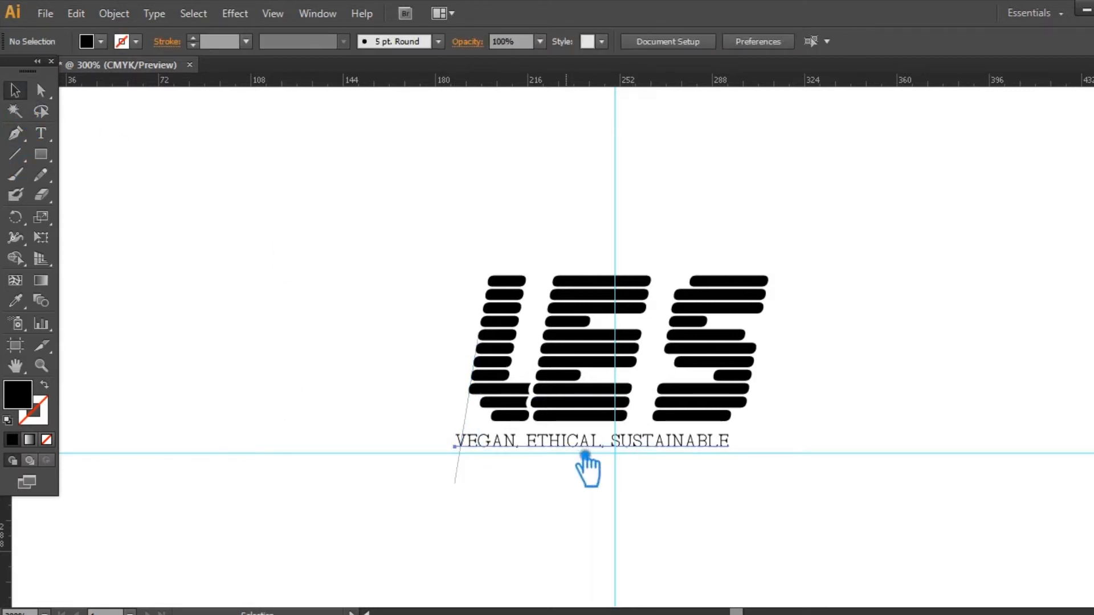
drag(584, 454, 590, 454)
click(792, 494)
Shift the tagline slightly right to match the helper line moved beside the S, and delete the line
drag(482, 421, 765, 401)
click(728, 453)
drag(736, 448, 740, 449)
click(801, 447)
click(745, 425)
click(853, 424)
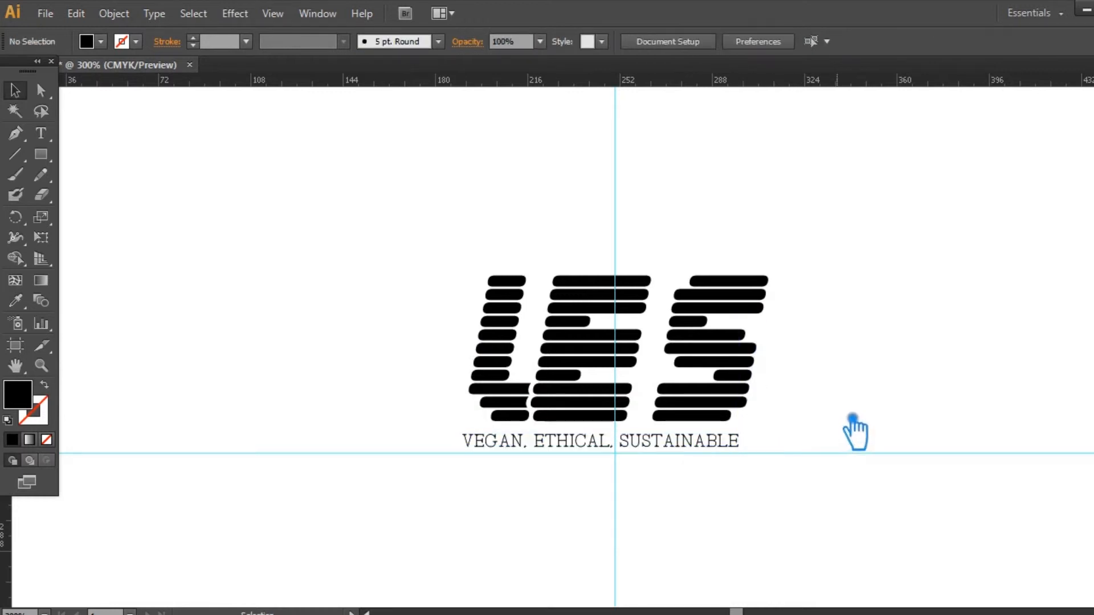
Move the whole logo slightly up and left, and raise the horizontal guide so it crosses the letters
drag(852, 474, 420, 257)
drag(733, 354, 726, 432)
click(865, 413)
drag(808, 398, 816, 285)
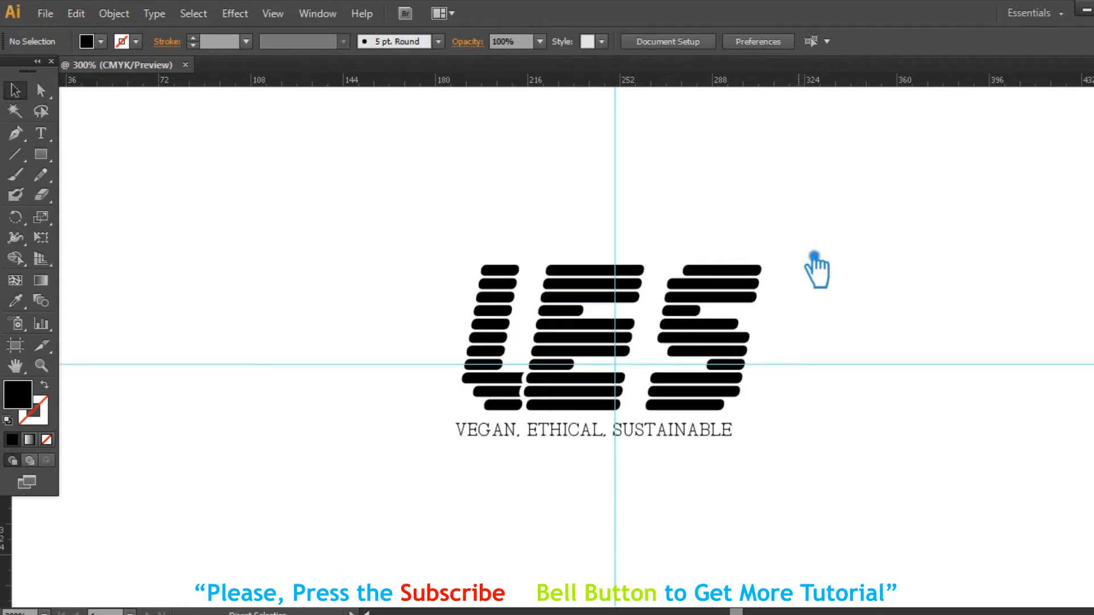
Switch the V's fill colour mode to CMYK and fill the V with dark teal
click(519, 323)
click(471, 345)
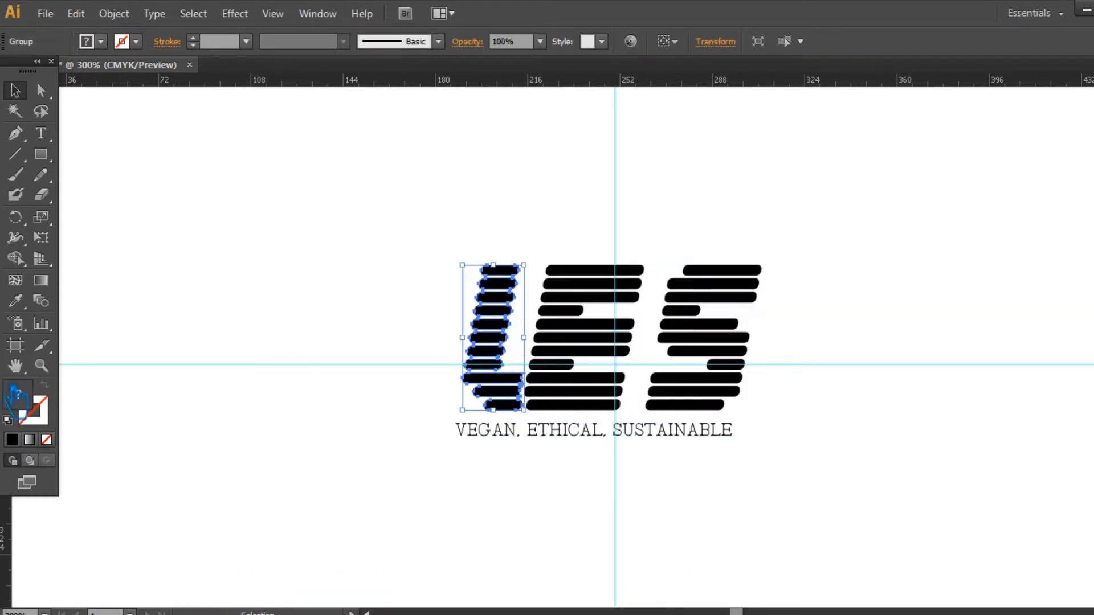
double_click(24, 401)
click(941, 278)
drag(902, 251, 896, 288)
click(1079, 177)
click(1093, 77)
click(1093, 75)
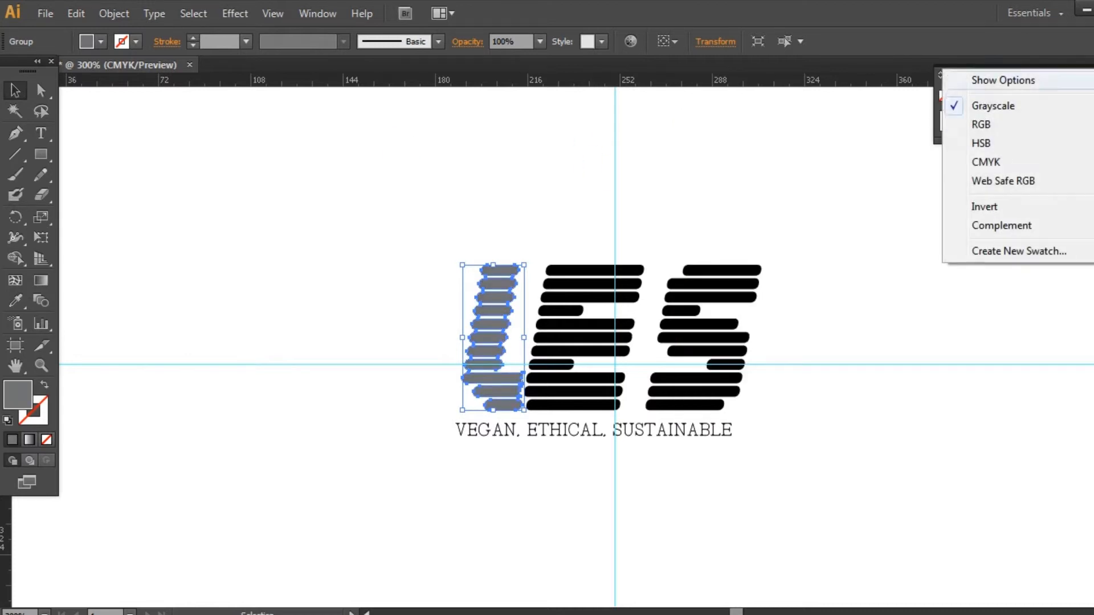
click(1009, 166)
click(591, 178)
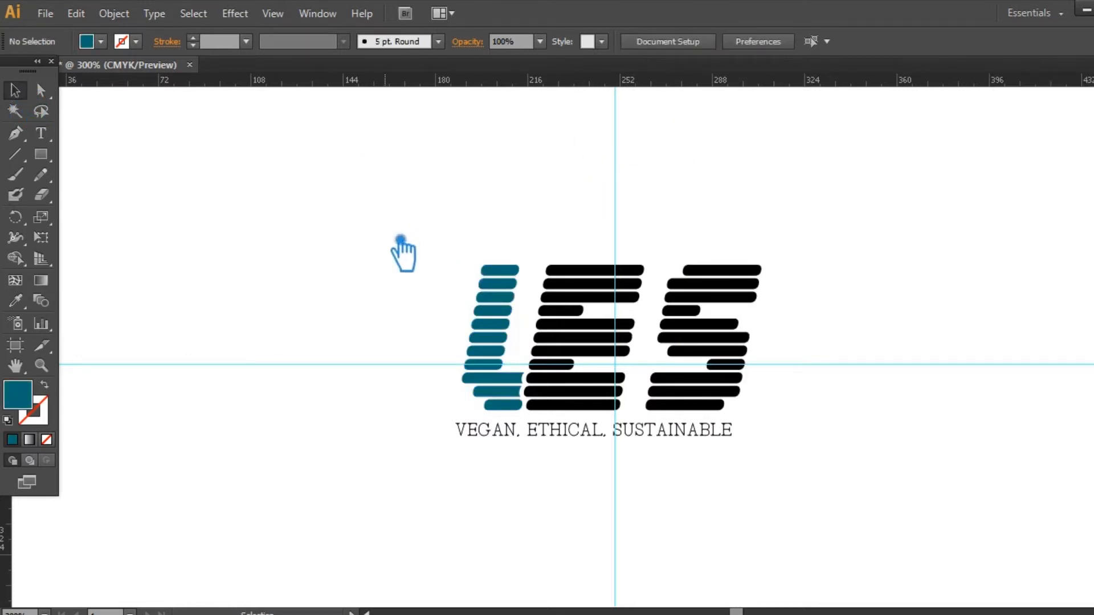
Save the document and change the V's fill to a brighter teal
key(ctrl+s)
click(501, 309)
double_click(18, 394)
click(900, 247)
click(1079, 176)
click(277, 167)
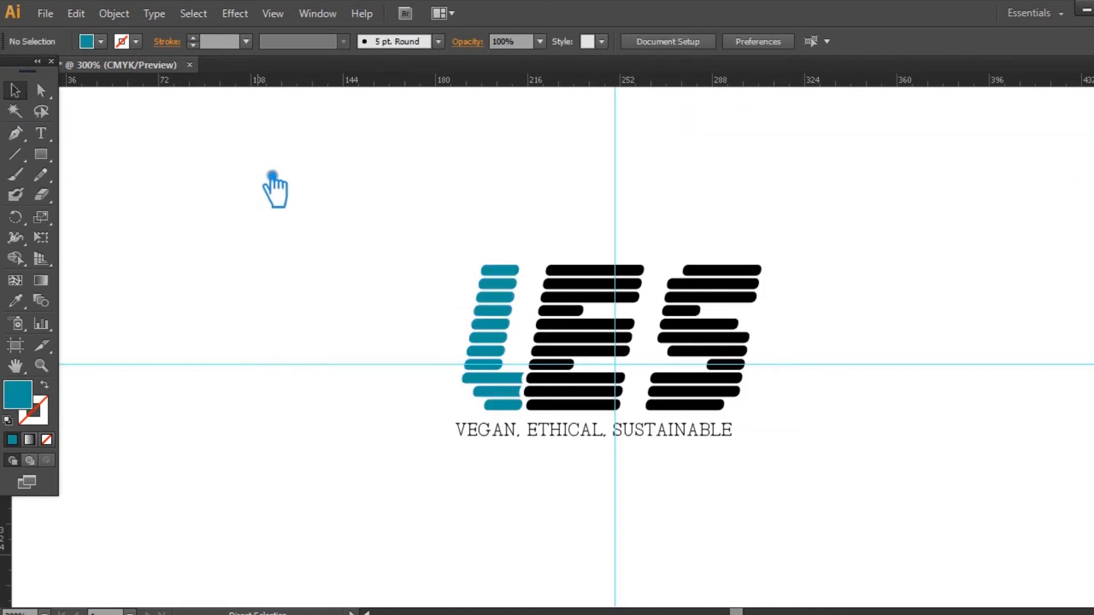
Replace the E's black fill with a medium green
click(585, 344)
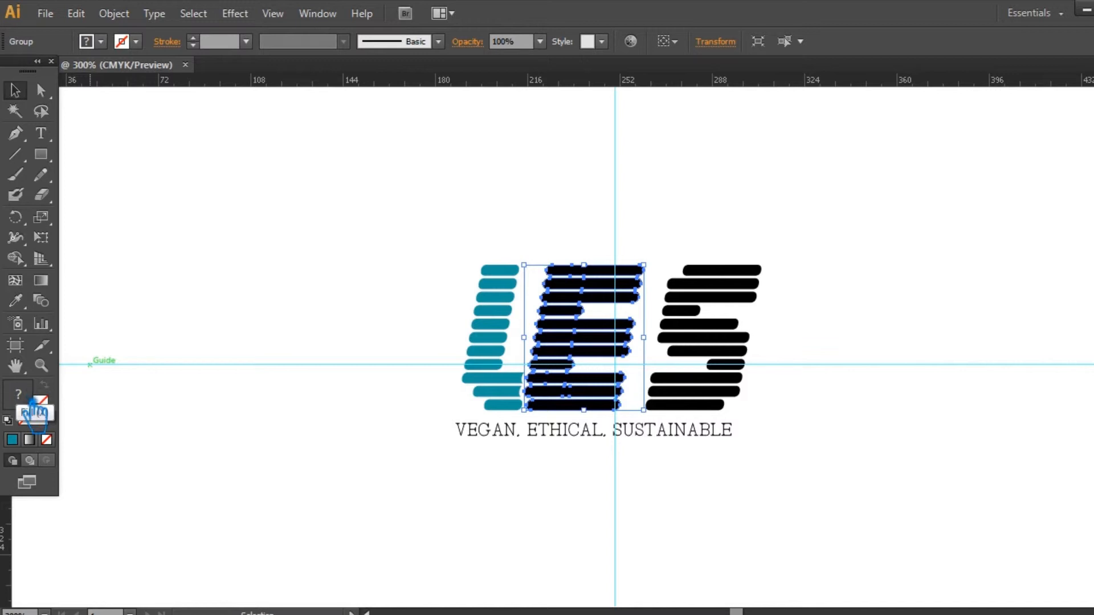
click(15, 440)
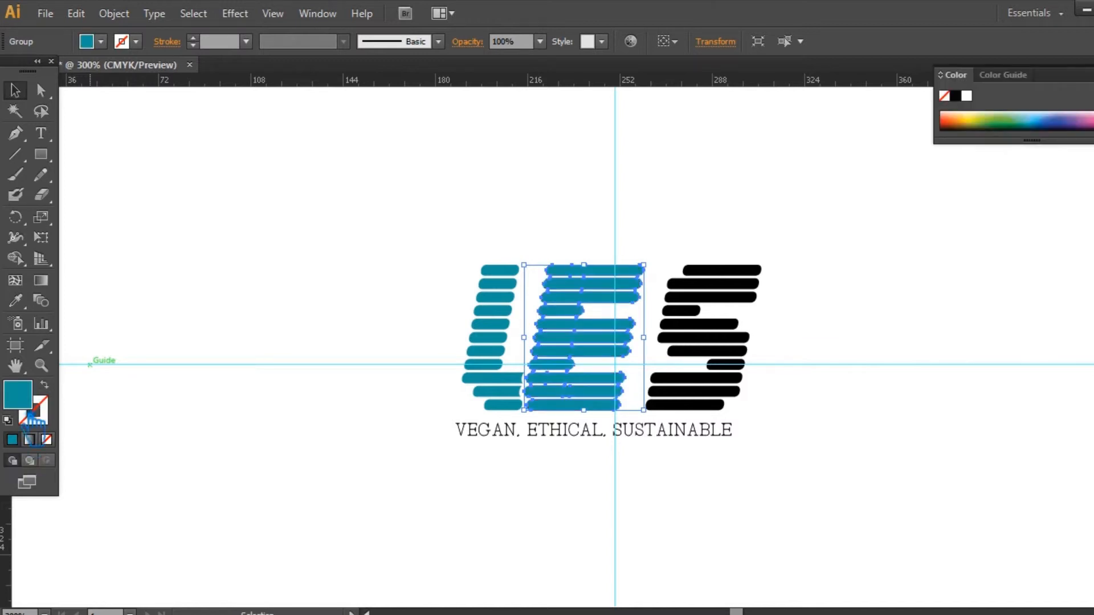
double_click(28, 400)
drag(940, 309, 940, 327)
drag(907, 275, 937, 258)
click(1079, 174)
click(413, 176)
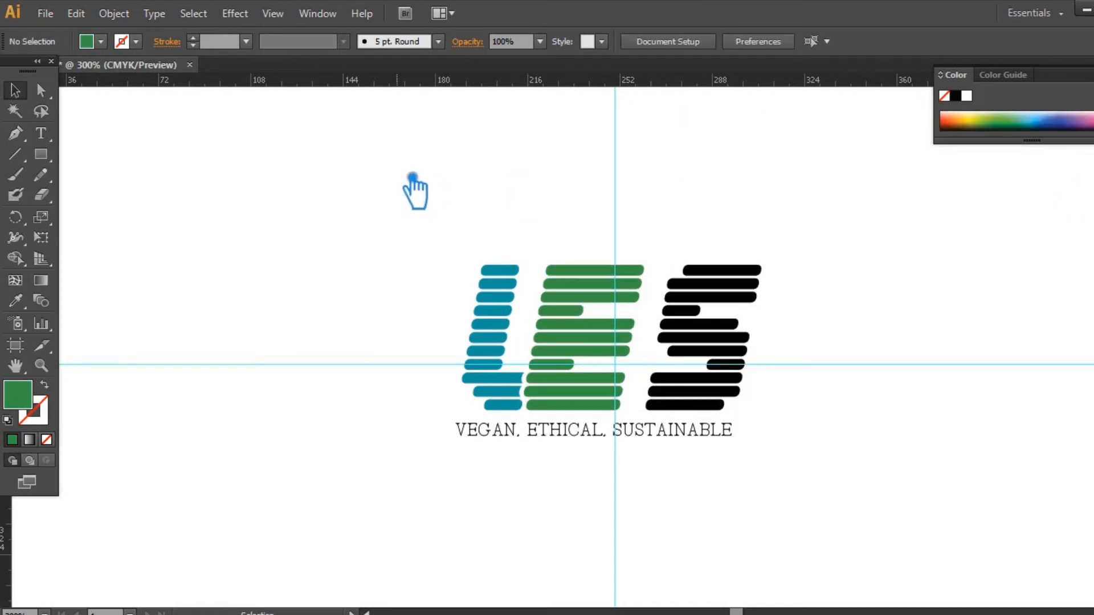
Replace the S's black fill with a neutral dark grey
click(712, 324)
click(838, 260)
click(707, 338)
double_click(26, 397)
click(696, 298)
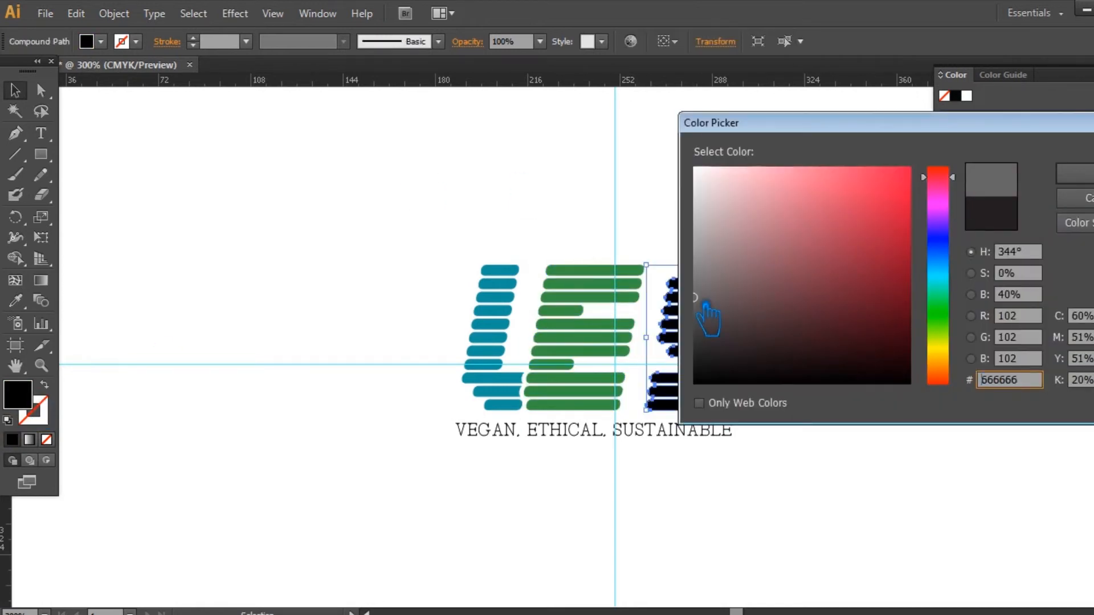
click(947, 351)
mouse_move(697, 275)
mouse_down()
mouse_move(688, 333)
mouse_move(689, 312)
mouse_up()
click(1074, 174)
click(400, 218)
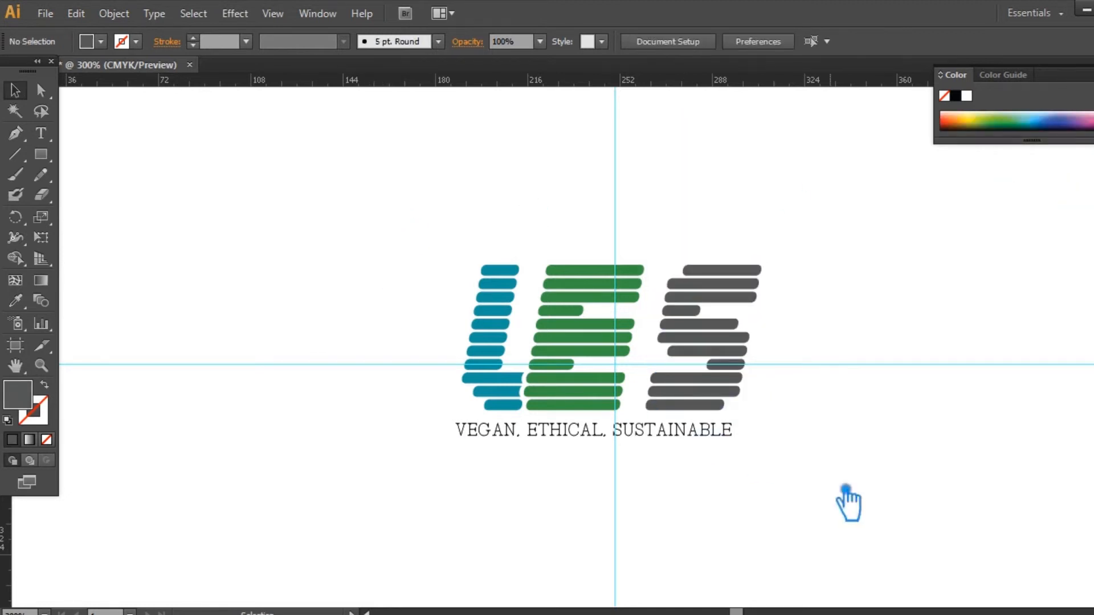
Nudge the green E slightly left to tighten its gap with the V
key(ctrl+plus)
key(ctrl+plus)
key(ctrl+plus)
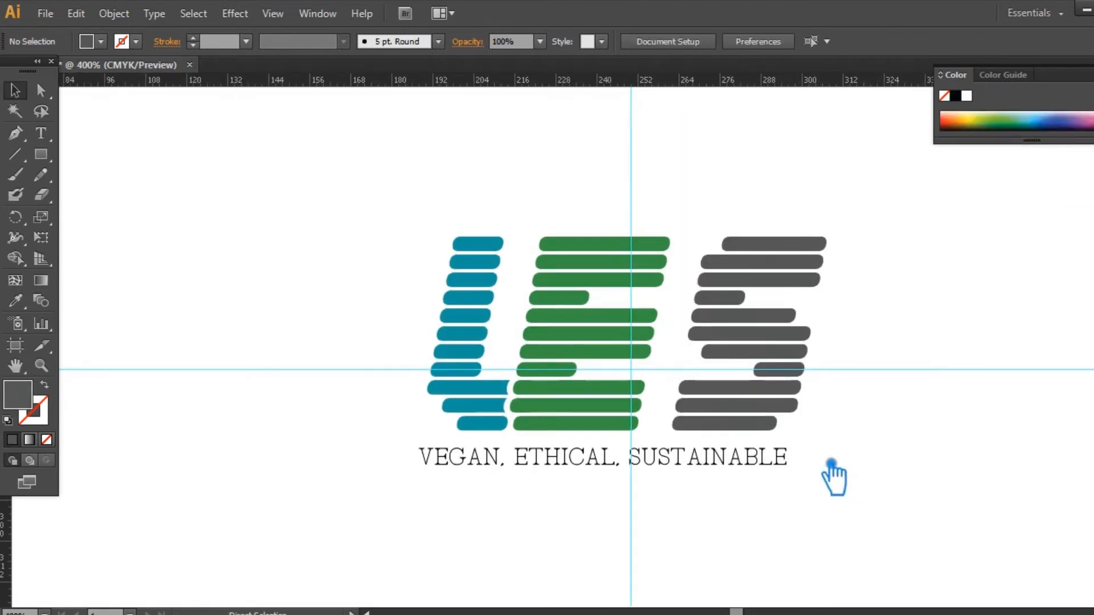
drag(726, 468, 753, 396)
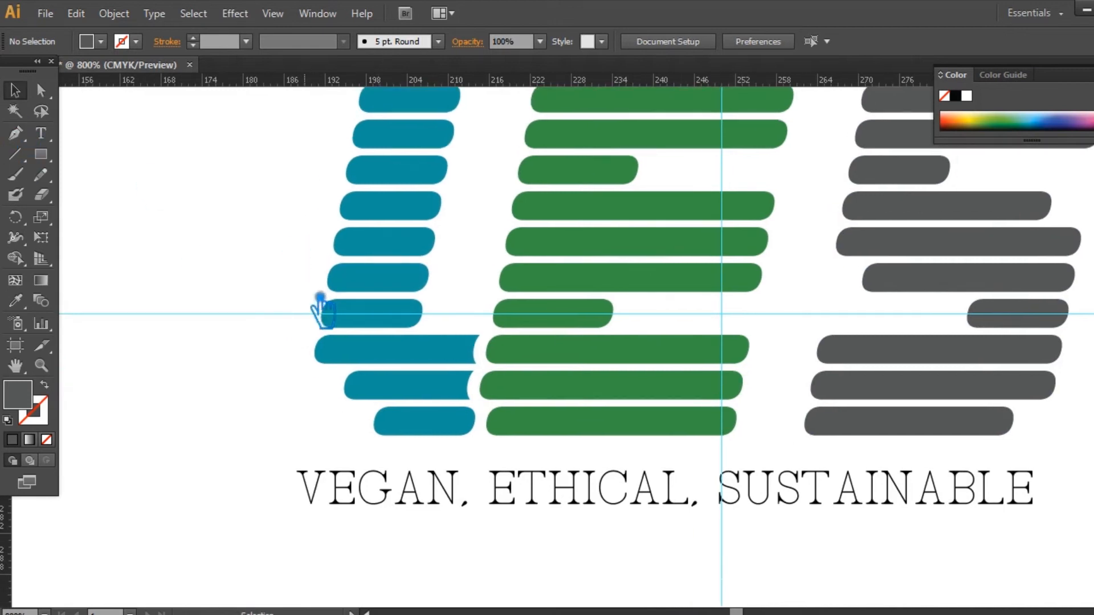
click(576, 378)
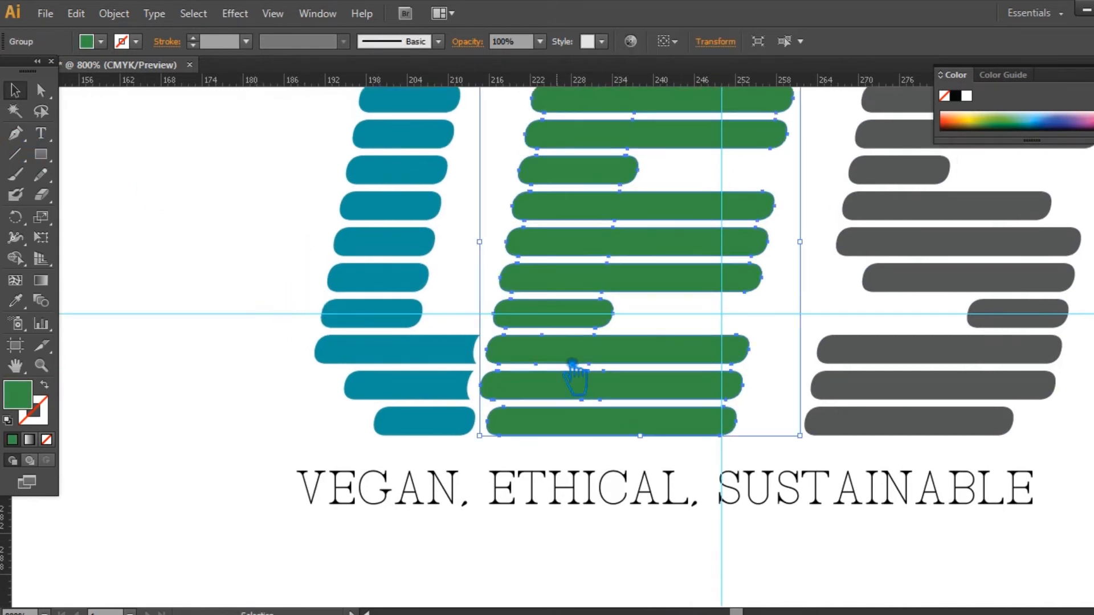
key(Left)
click(292, 358)
drag(532, 355, 536, 354)
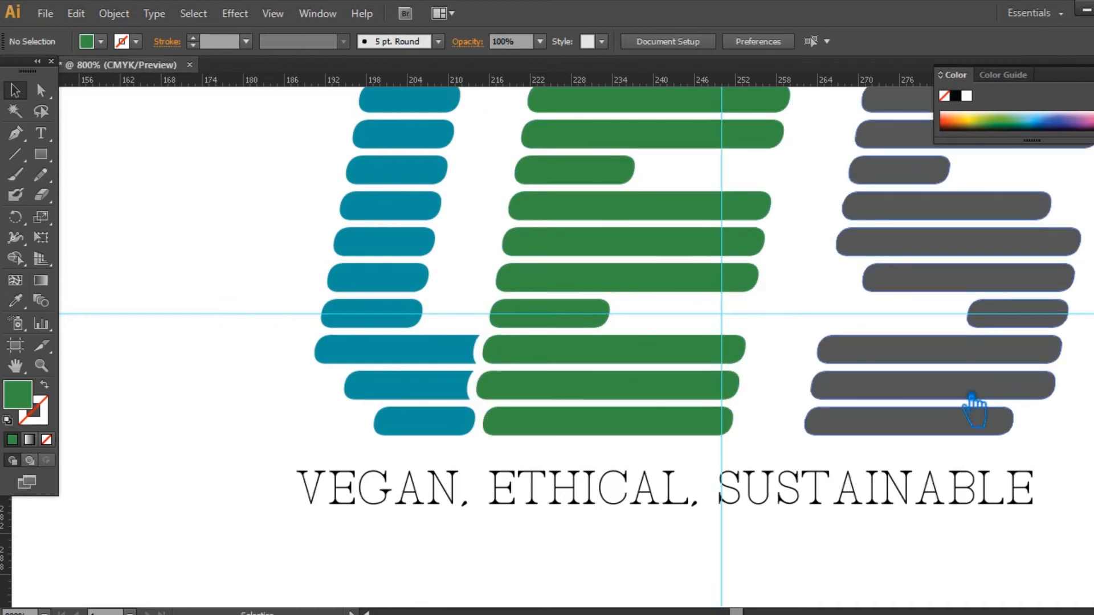
Move the grey S slightly left toward the E and save the document
drag(975, 407, 971, 405)
click(1077, 490)
key(ctrl+minus)
key(ctrl+minus)
key(ctrl+minus)
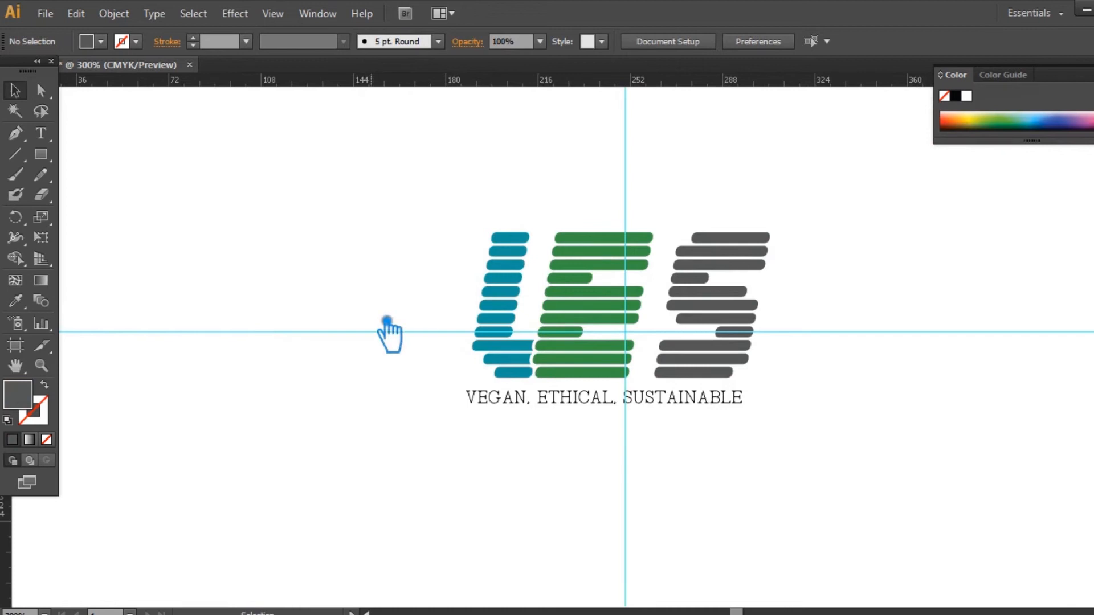
key(ctrl+s)
Group the three letters and the tagline into one object and save the document
key(s)
drag(835, 447, 399, 175)
click(378, 175)
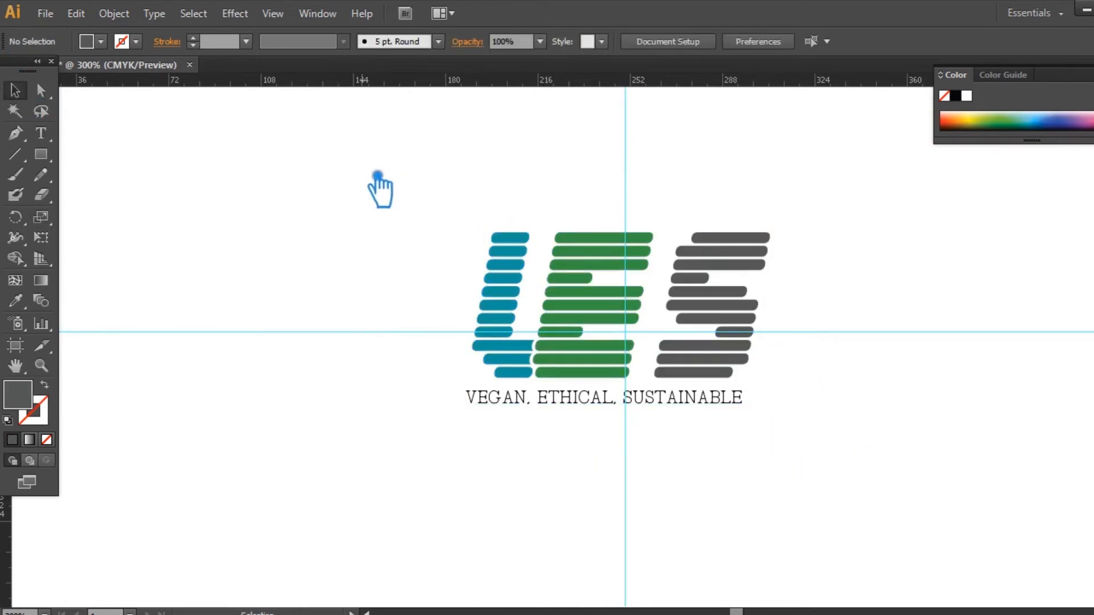
key(ctrl+s)
Move the grouped logo slightly right and down so it is centred on the crossing guides
click(631, 265)
key(Right)
key(Right)
key(Right)
key(Right)
key(Left)
key(Down)
key(Down)
key(Down)
key(Down)
key(Down)
key(Down)
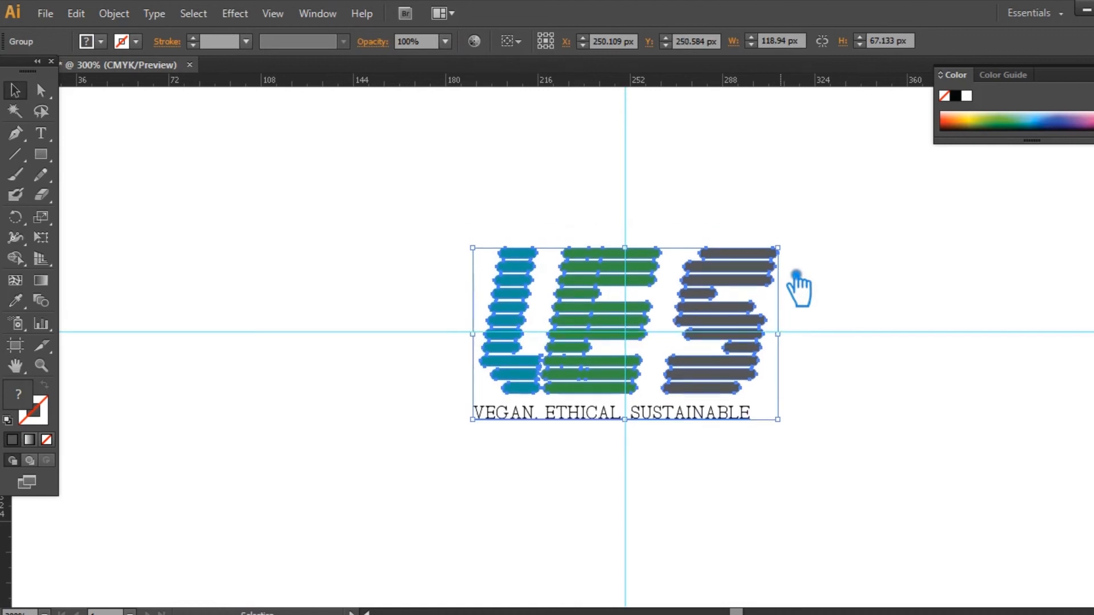
key(Up)
key(Up)
click(828, 297)
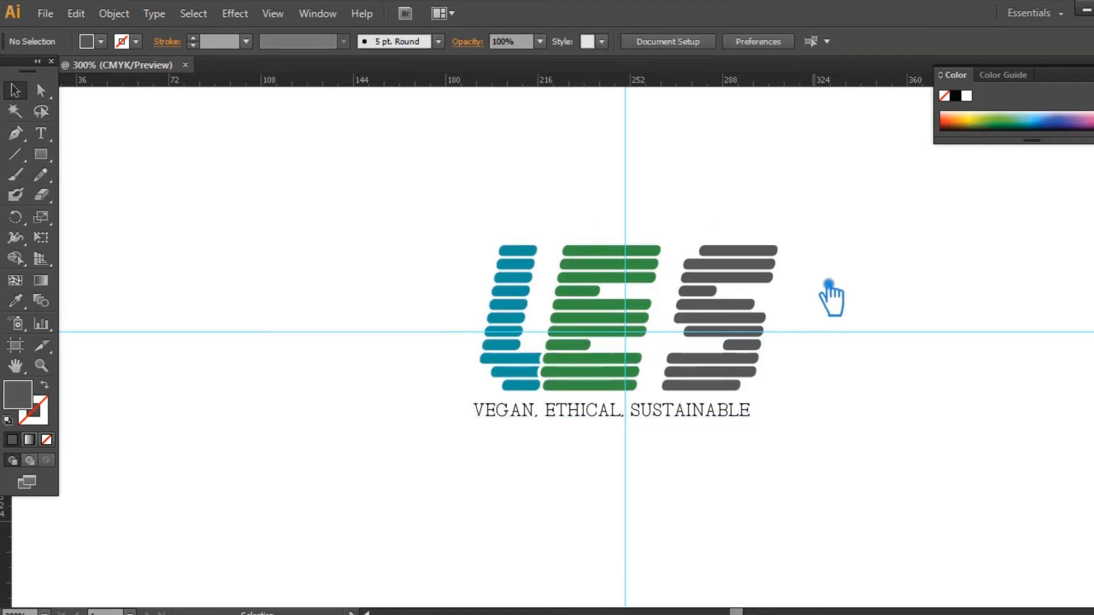
Enlarge the grouped logo to about 273 by 154 px and recentre it on the artboard's crossing guides
click(659, 298)
click(822, 306)
key(ctrl+minus)
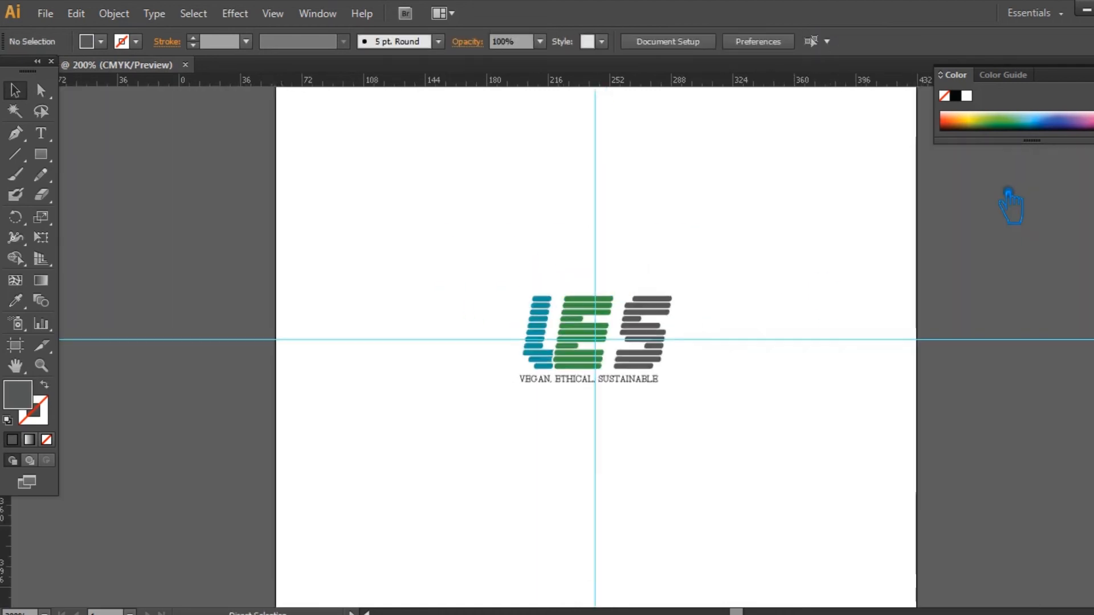
key(ctrl+minus)
click(624, 350)
drag(637, 372, 787, 492)
drag(741, 370, 663, 339)
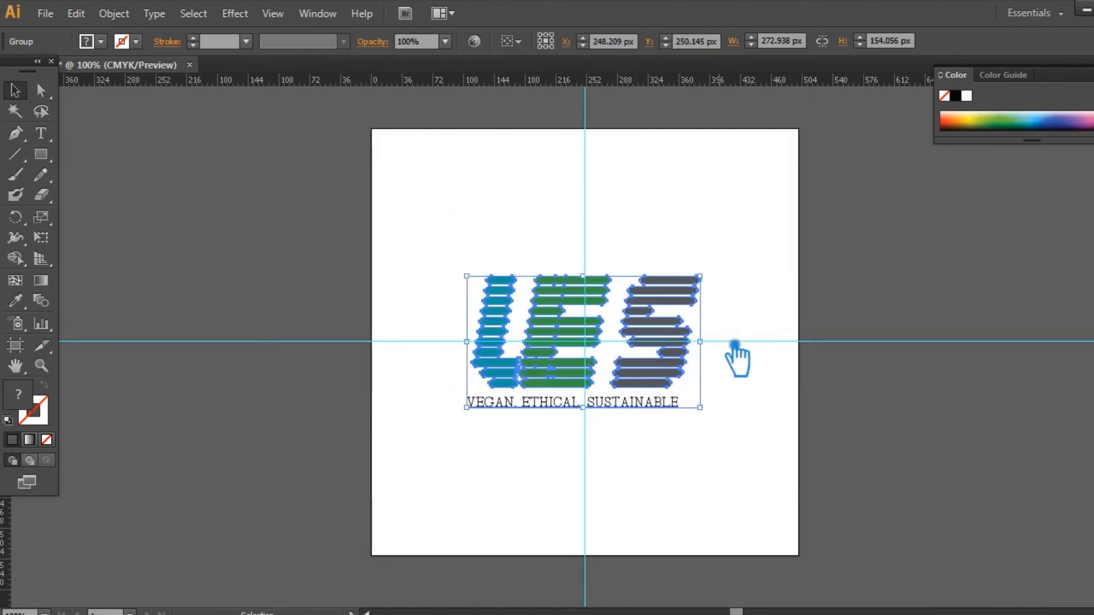
click(749, 406)
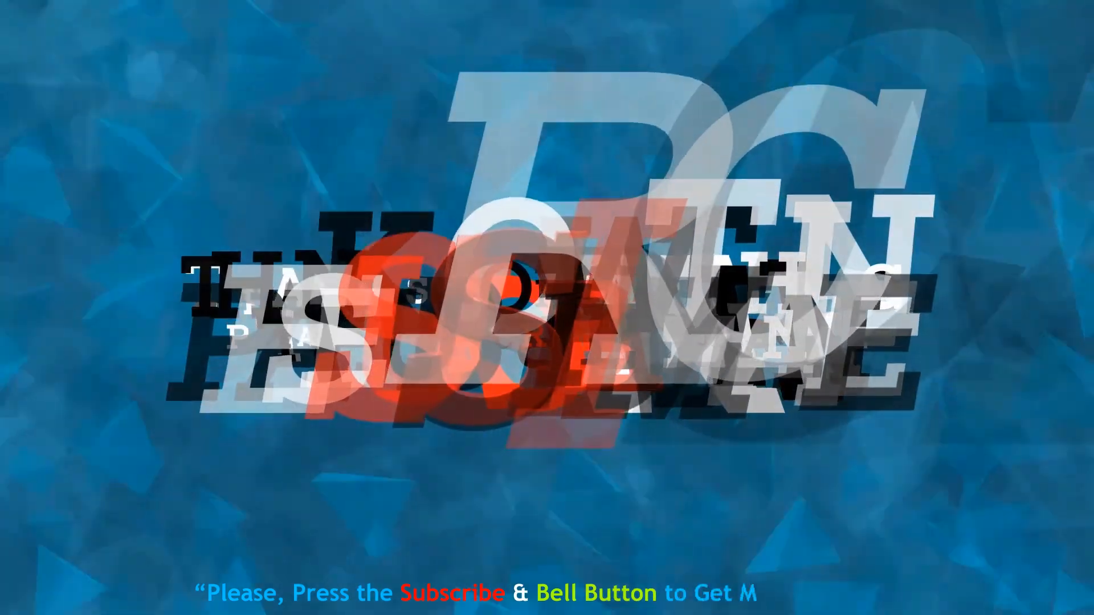